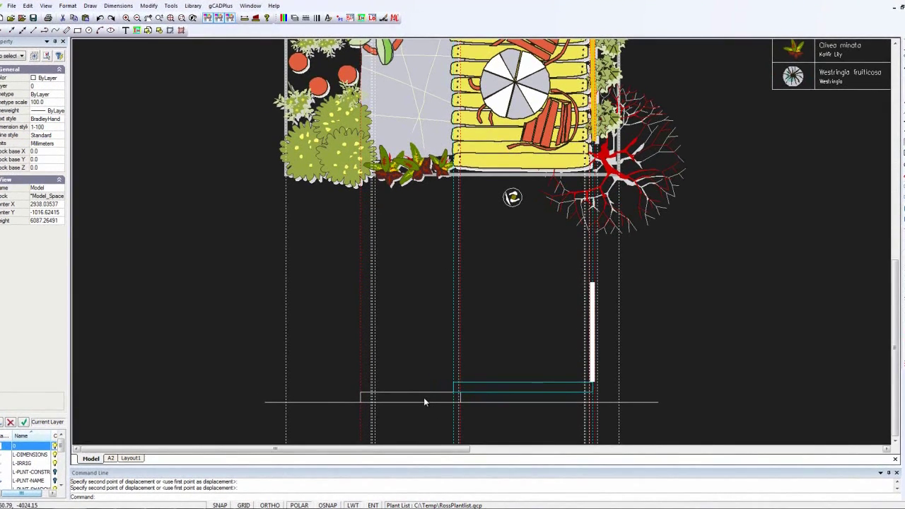
{"action": "left_click", "coordinate": [425, 398]}
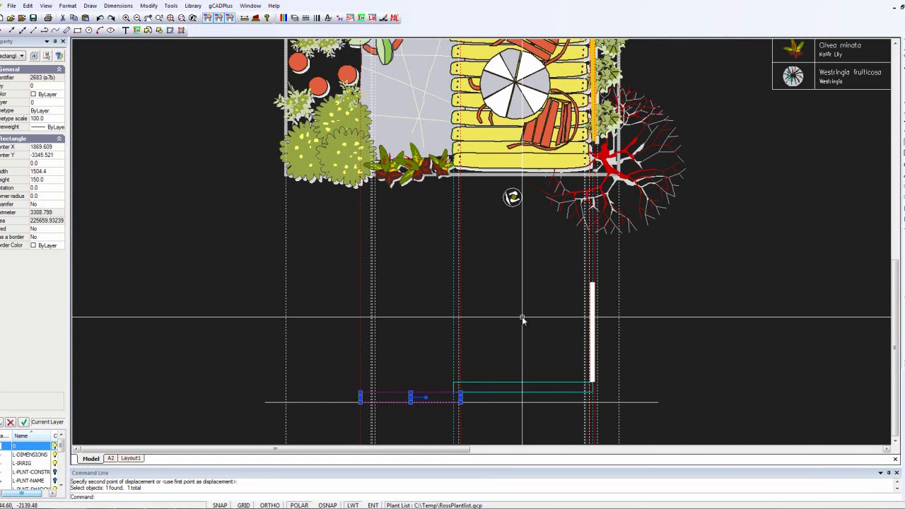
{"action": "key", "text": "Escape"}
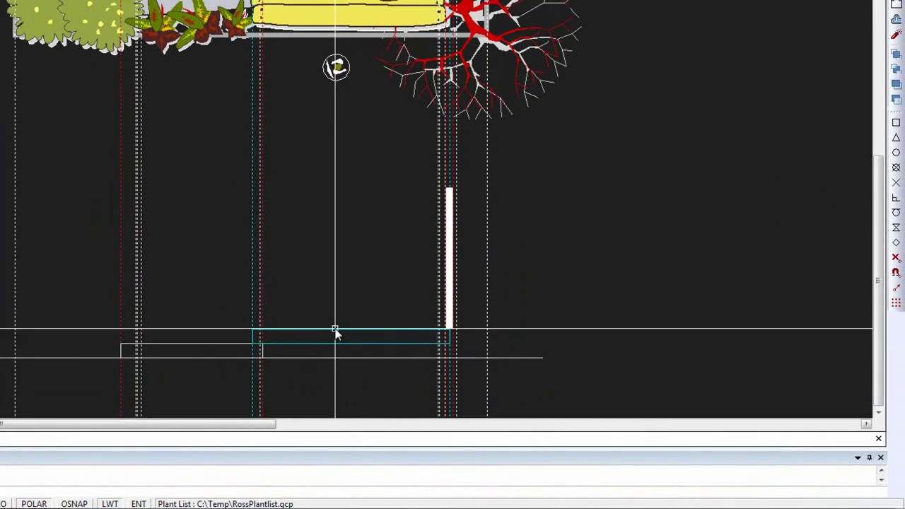
{"action": "left_click", "coordinate": [522, 384]}
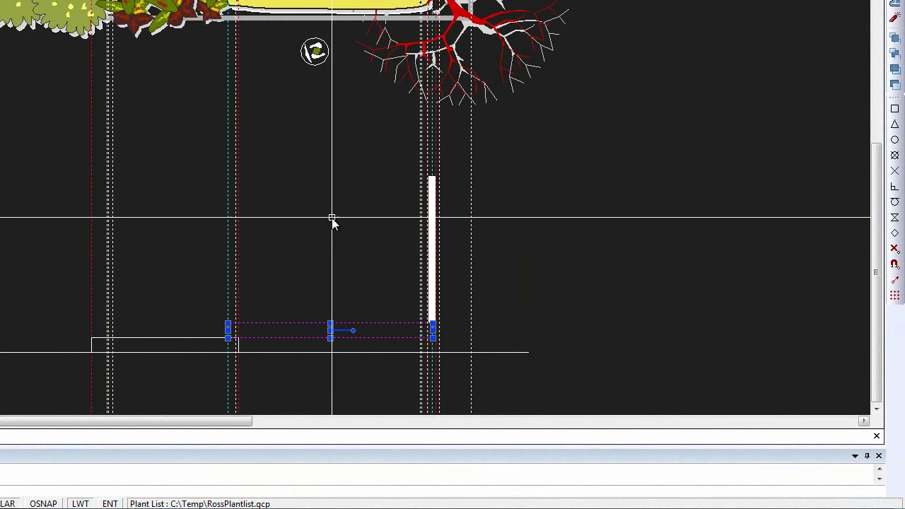
{"action": "key", "text": "Escape"}
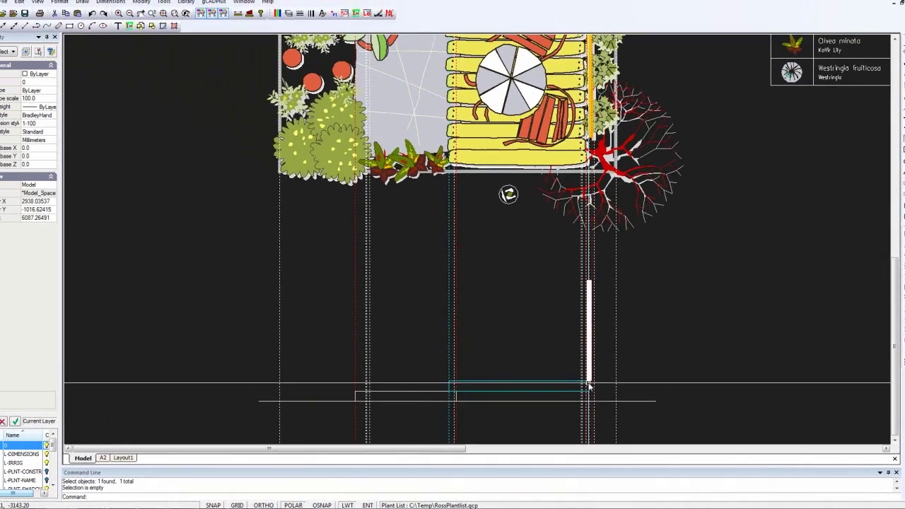
Explode the cyan deck rectangle below the white wall into an editable polyline.
{"action": "scroll", "coordinate": [433, 342], "scroll_direction": "up", "scroll_amount": 4}
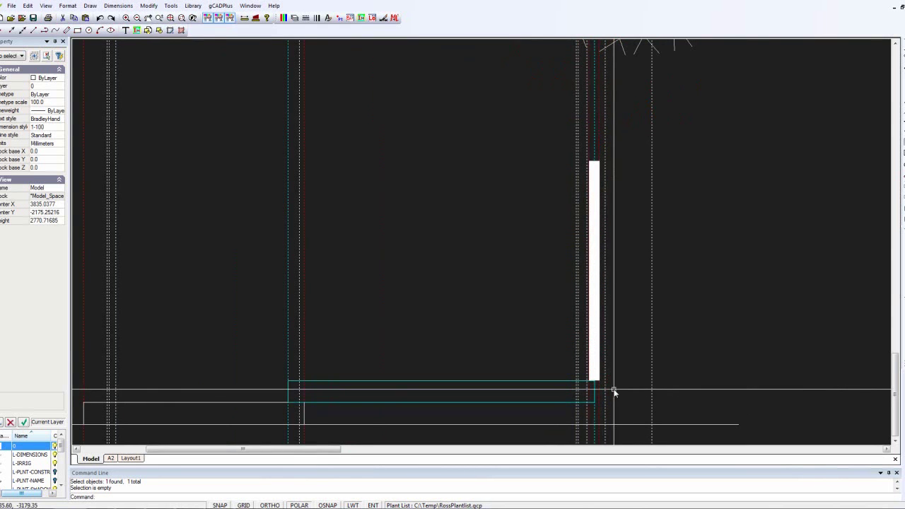
{"action": "left_click", "coordinate": [515, 385]}
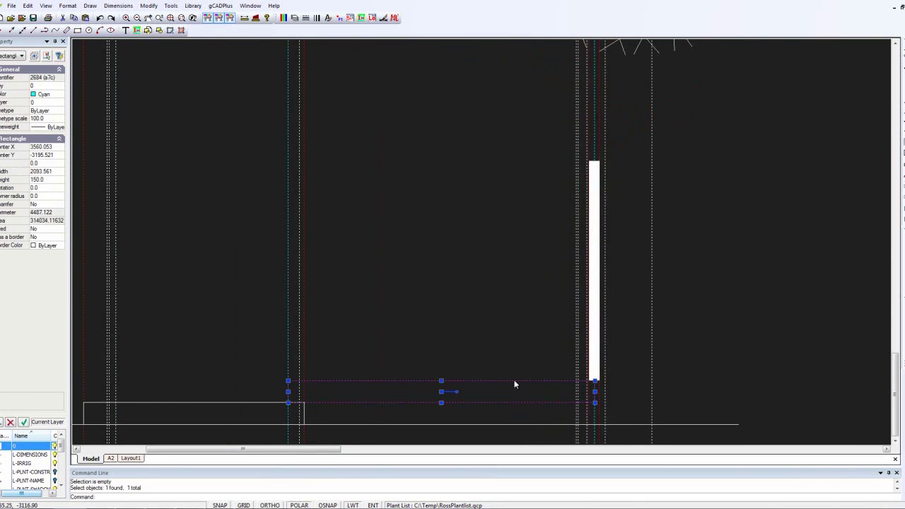
{"action": "right_click", "coordinate": [509, 340]}
{"action": "left_click", "coordinate": [535, 432]}
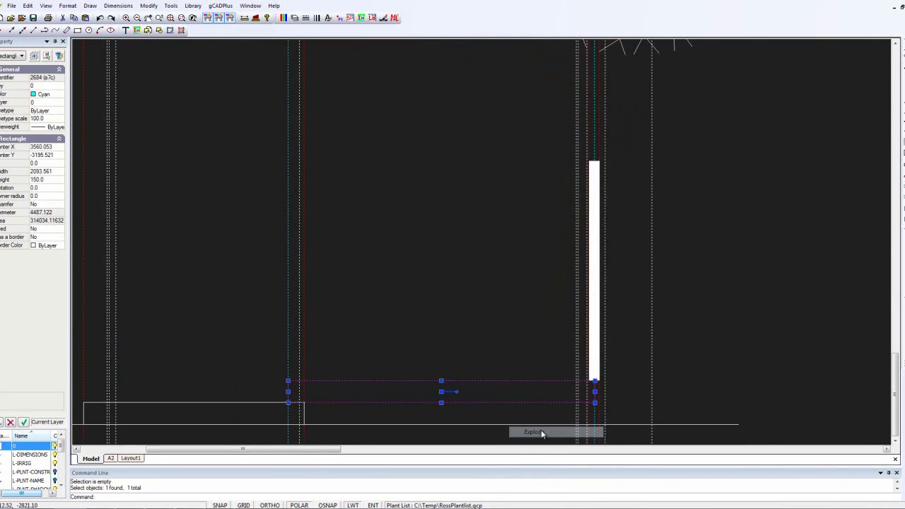
Extend the two right-hand corners of the cyan deck outline to line up with the outer face of the white wall.
{"action": "left_click", "coordinate": [595, 396]}
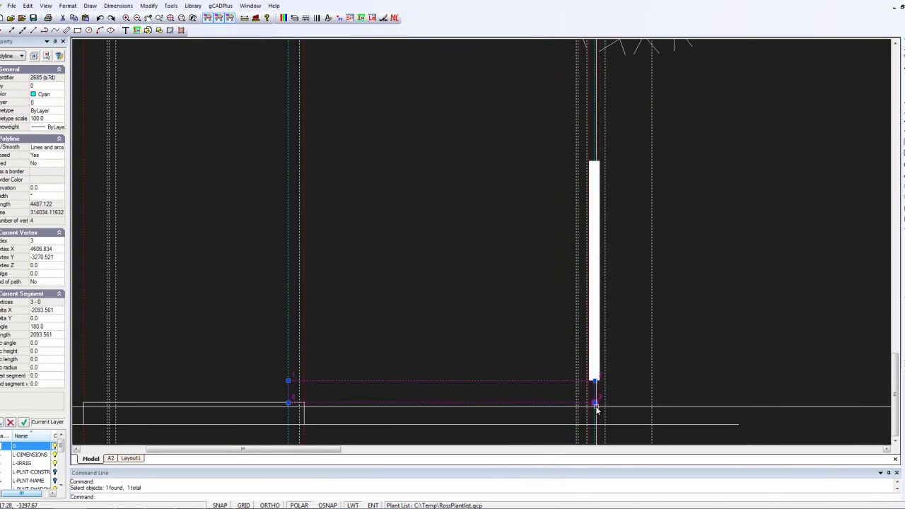
{"action": "left_click", "coordinate": [596, 404]}
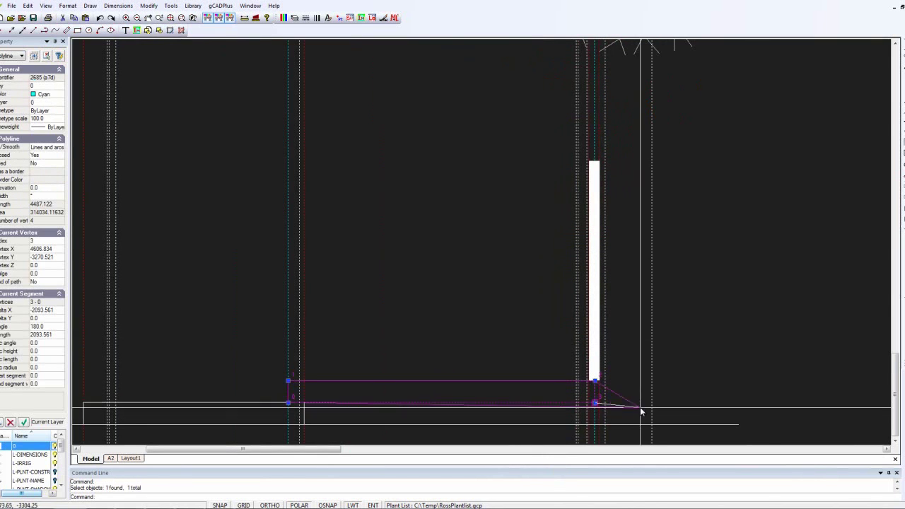
{"action": "key", "text": "Escape"}
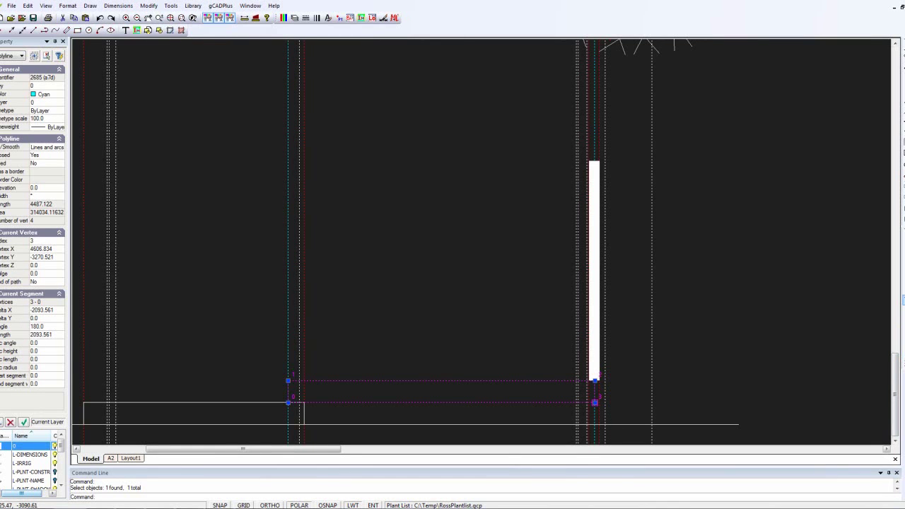
{"action": "left_click", "coordinate": [903, 311]}
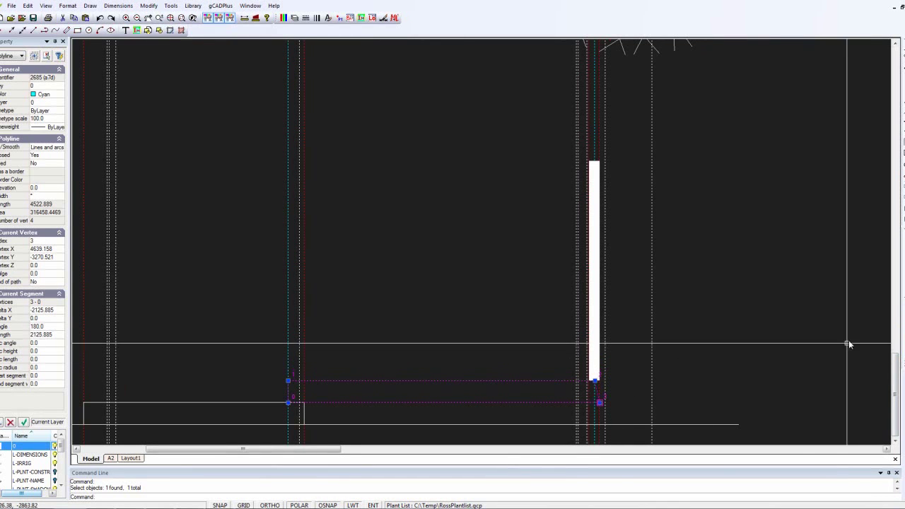
{"action": "left_click", "coordinate": [595, 382]}
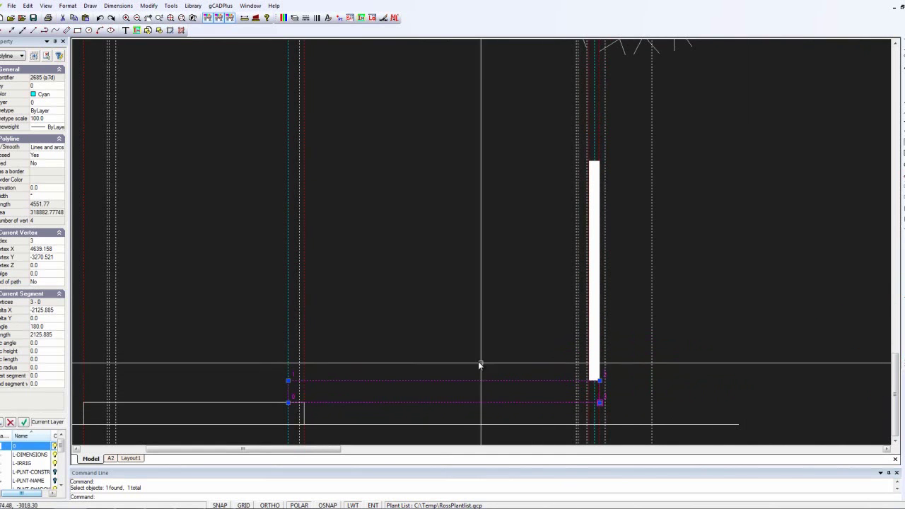
{"action": "key", "text": "Escape"}
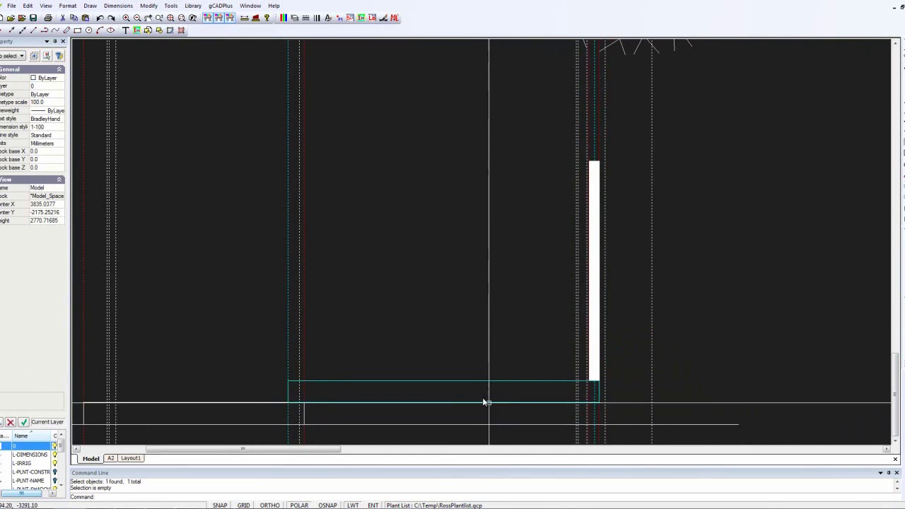
Turn on the fill for the cyan deck polyline.
{"action": "left_click", "coordinate": [461, 382]}
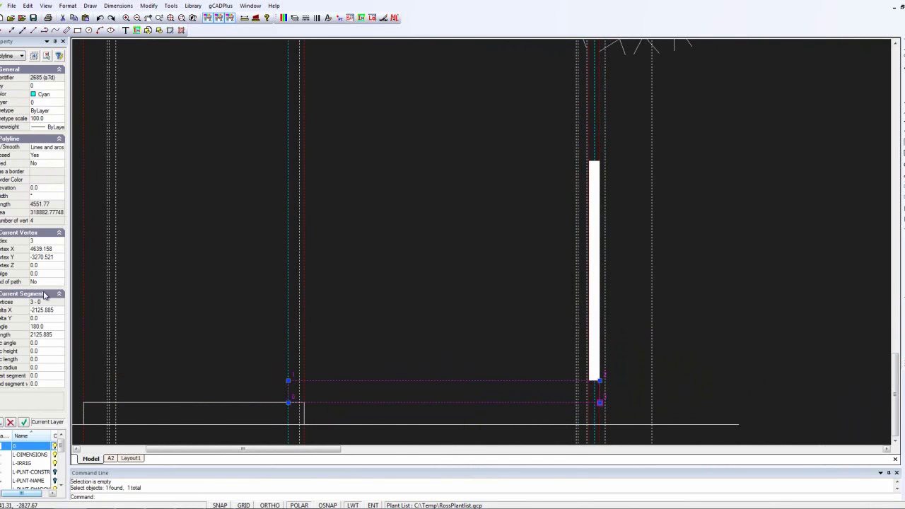
{"action": "double_click", "coordinate": [49, 166]}
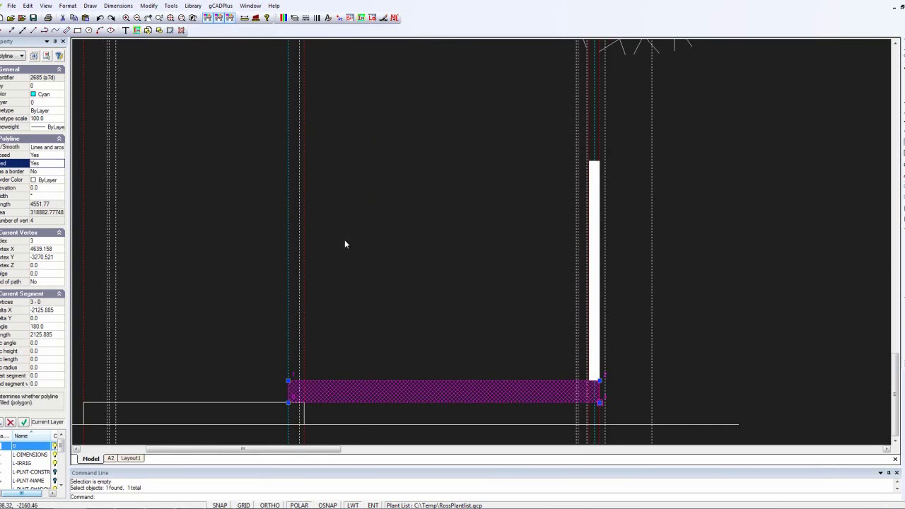
{"action": "key", "text": "Escape"}
Browse the Elevation folder of the Standard plant library and preview UPlantElevation01, UPlantElevation03 and UPlantElevation04.
{"action": "scroll", "coordinate": [392, 277], "scroll_direction": "down", "scroll_amount": 3}
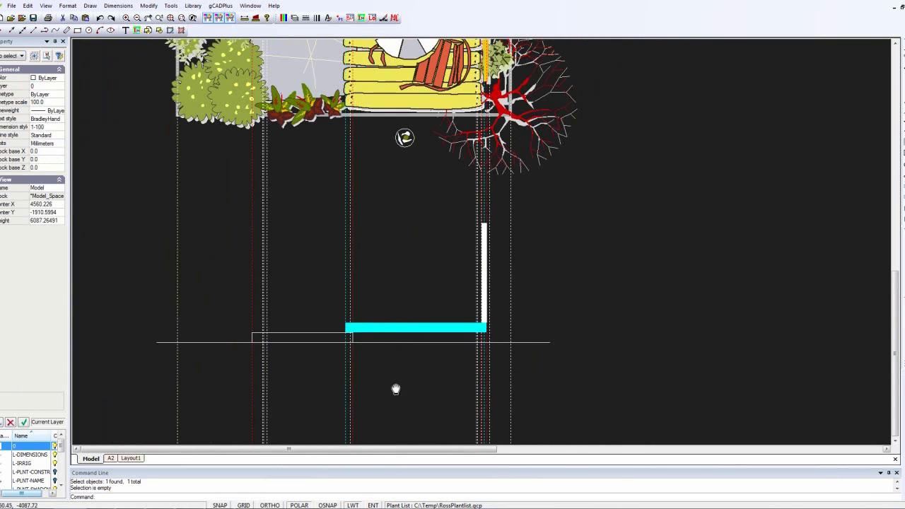
{"action": "middle_click_drag", "start_coordinate": [396, 389], "coordinate": [417, 387]}
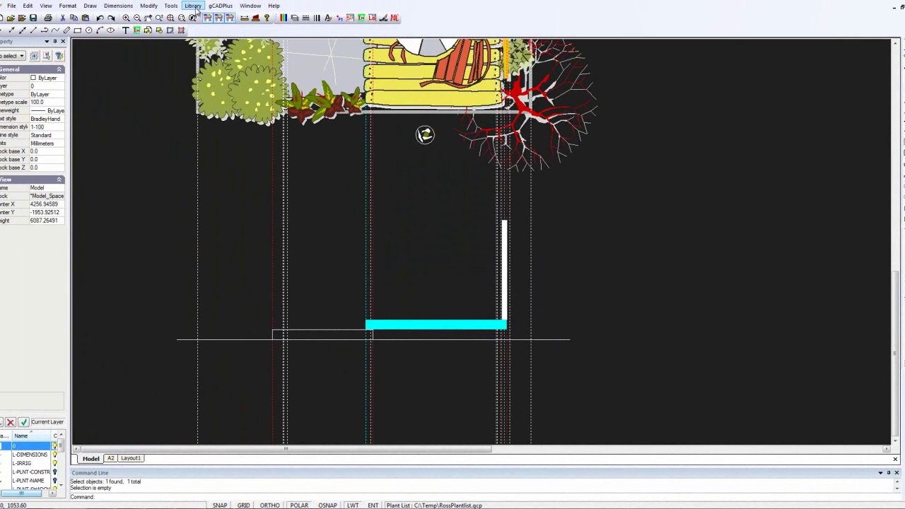
{"action": "left_click", "coordinate": [194, 6]}
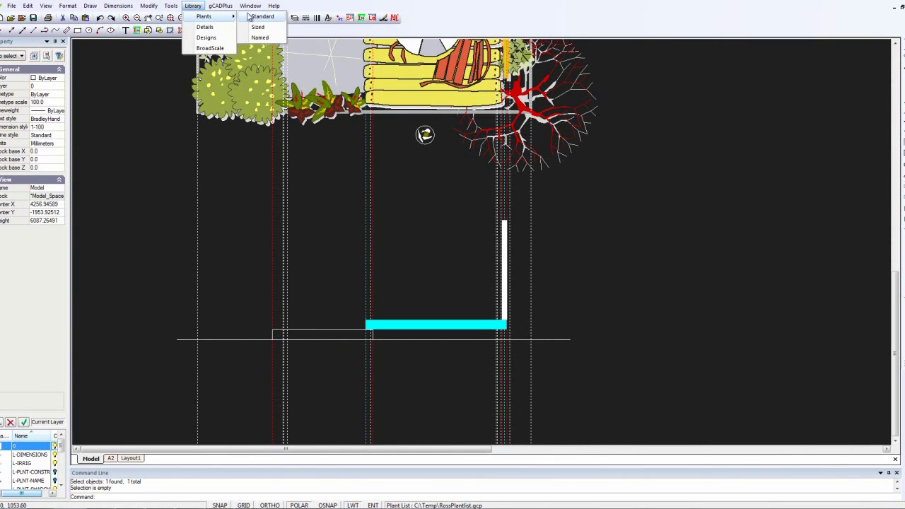
{"action": "left_click", "coordinate": [263, 18]}
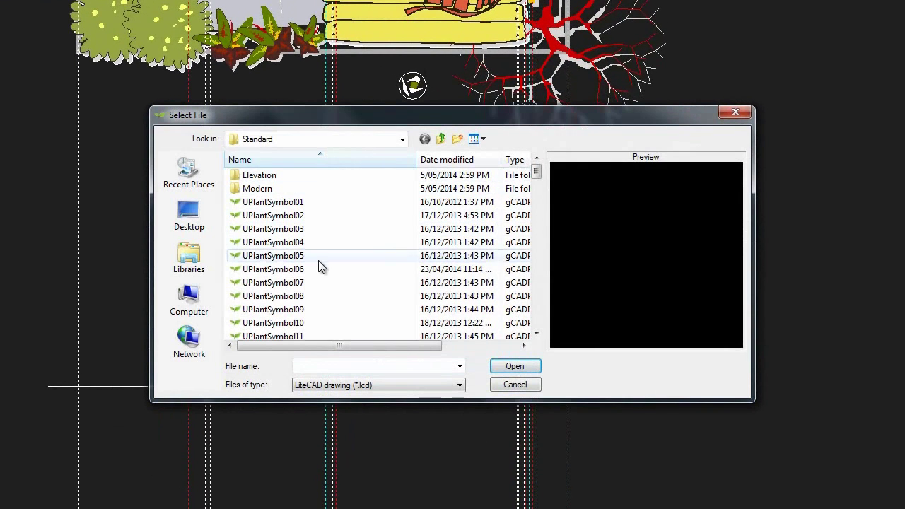
{"action": "double_click", "coordinate": [238, 177]}
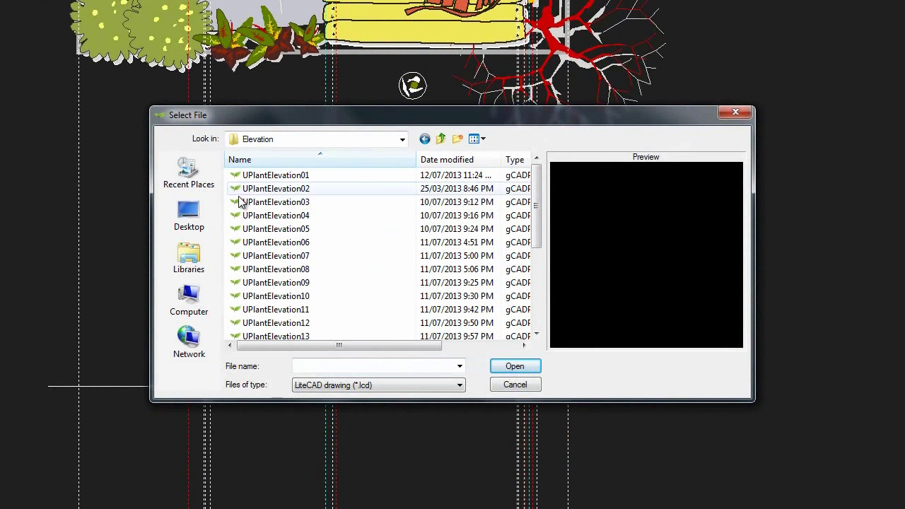
{"action": "left_click", "coordinate": [301, 176]}
{"action": "left_click", "coordinate": [304, 203]}
{"action": "left_click", "coordinate": [305, 216]}
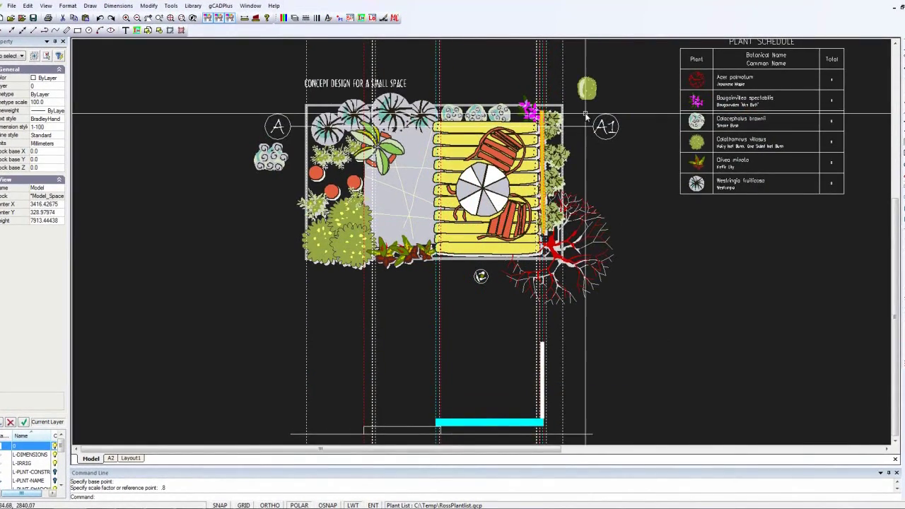
Move the green rounded shrub elevation from beside the A1 marker onto the ground line, just outside the white wall.
{"action": "scroll", "coordinate": [587, 111], "scroll_direction": "up", "scroll_amount": 2}
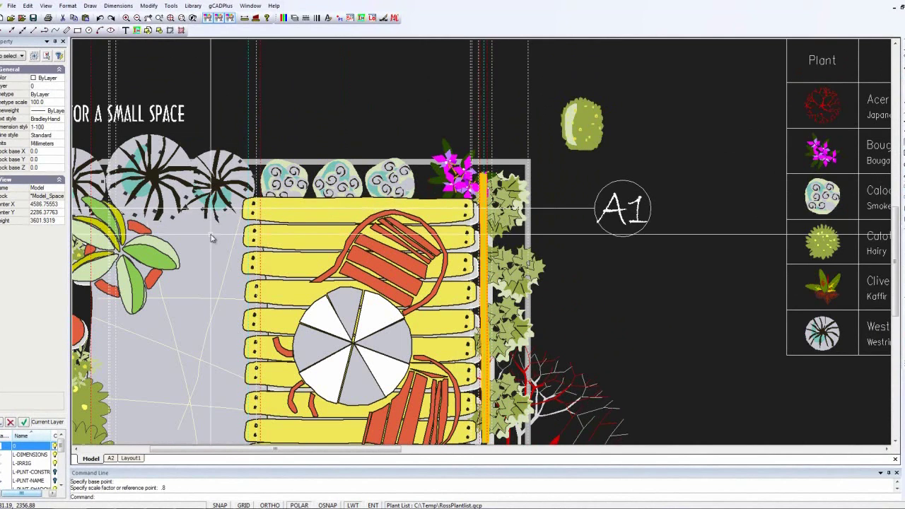
{"action": "scroll", "coordinate": [218, 238], "scroll_direction": "down", "scroll_amount": 2}
{"action": "scroll", "coordinate": [218, 239], "scroll_direction": "down", "scroll_amount": 2}
{"action": "middle_click_drag", "start_coordinate": [218, 239], "coordinate": [300, 226]}
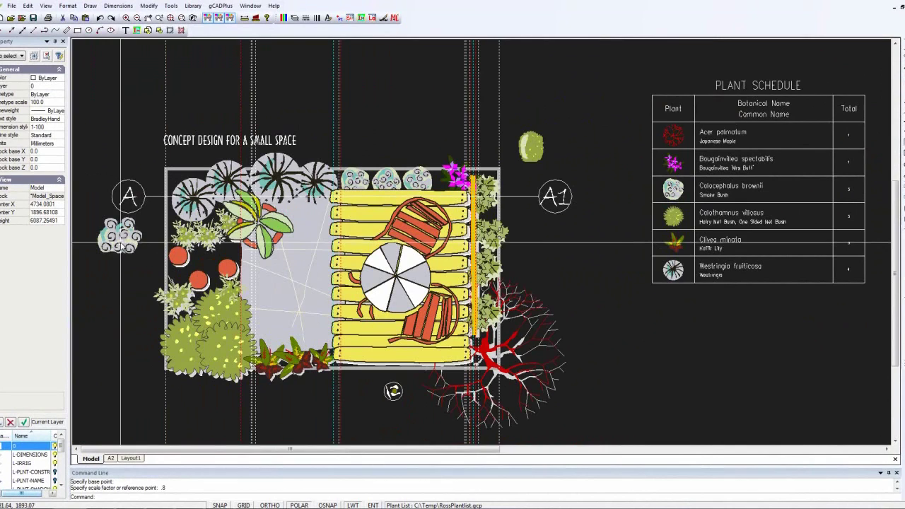
{"action": "scroll", "coordinate": [120, 243], "scroll_direction": "up", "scroll_amount": 2}
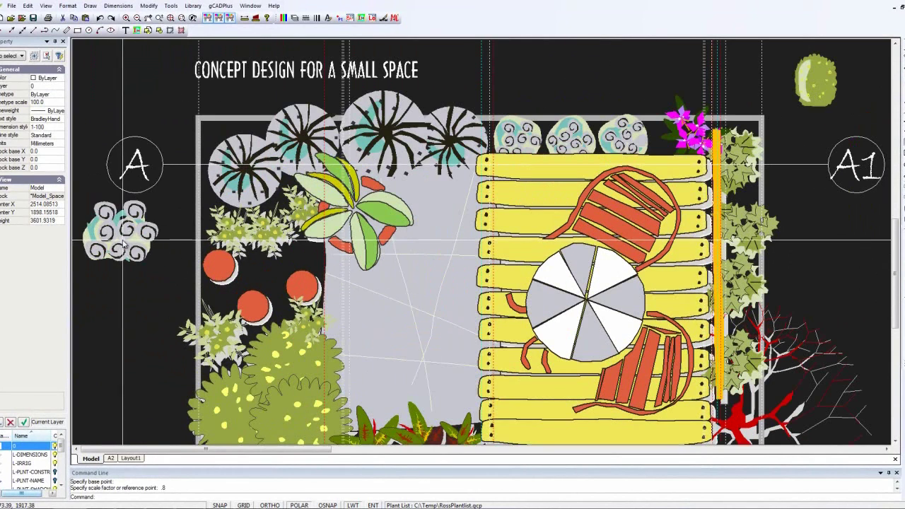
{"action": "scroll", "coordinate": [122, 244], "scroll_direction": "down", "scroll_amount": 3}
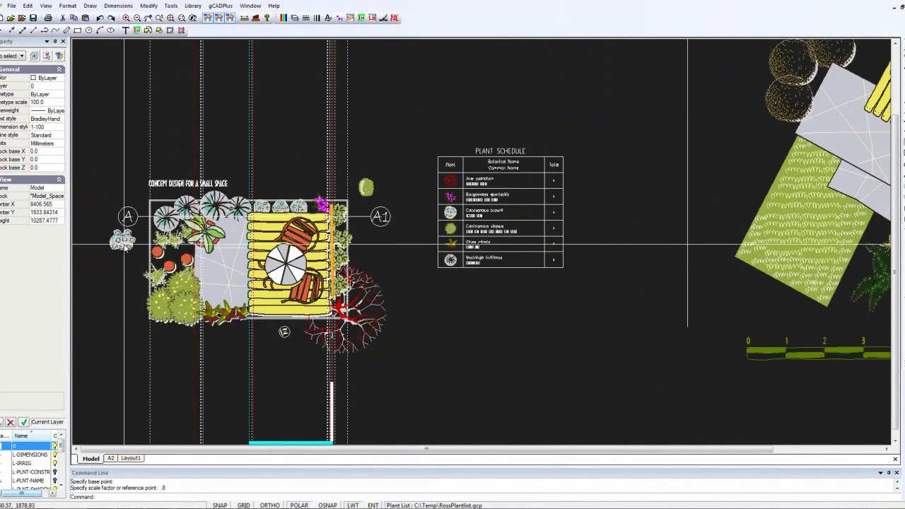
{"action": "middle_click_drag", "start_coordinate": [360, 310], "coordinate": [518, 245]}
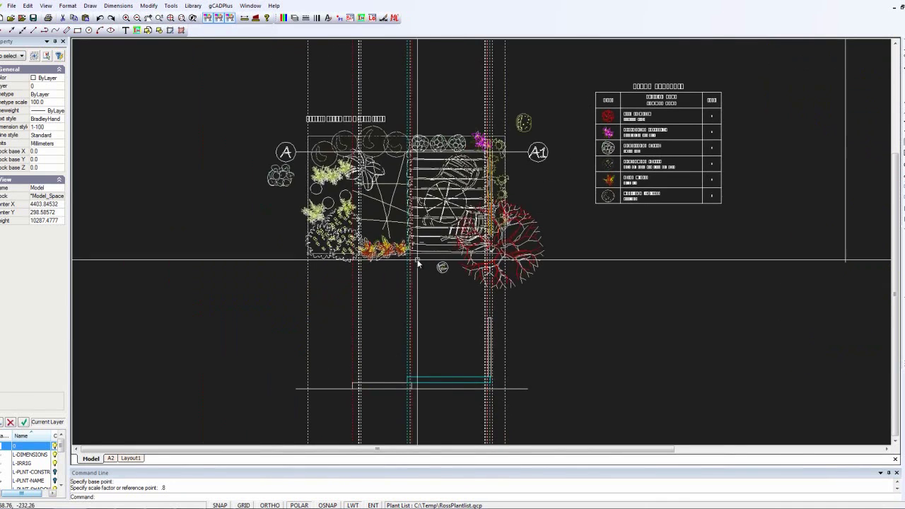
{"action": "left_click", "coordinate": [523, 124]}
{"action": "left_click", "coordinate": [524, 132]}
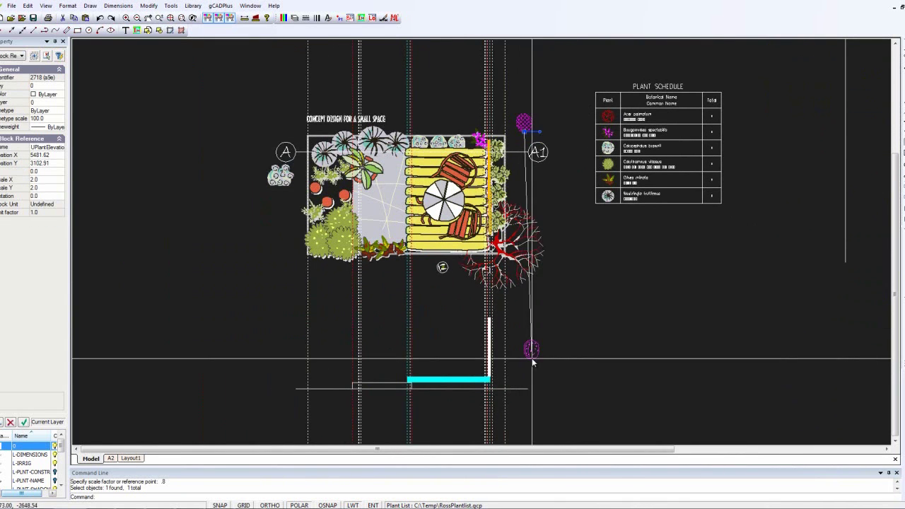
{"action": "scroll", "coordinate": [527, 357], "scroll_direction": "up", "scroll_amount": 2}
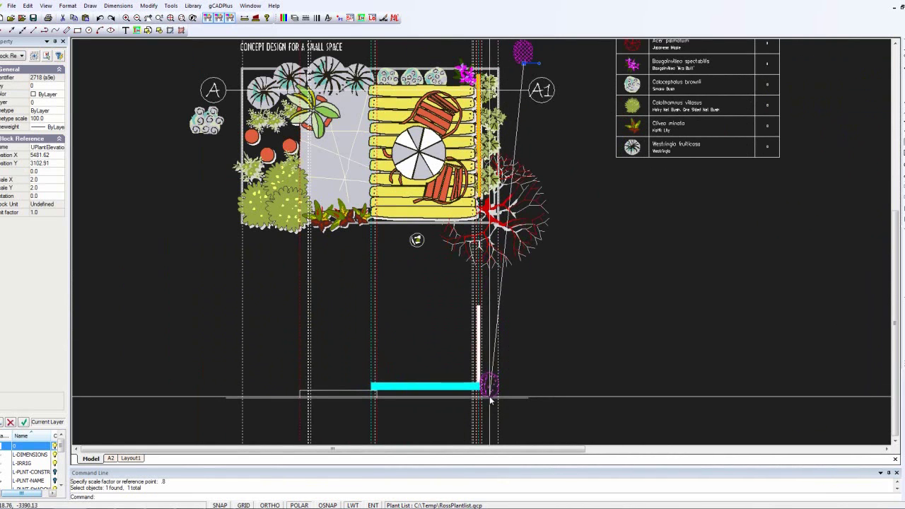
{"action": "left_click", "coordinate": [490, 400]}
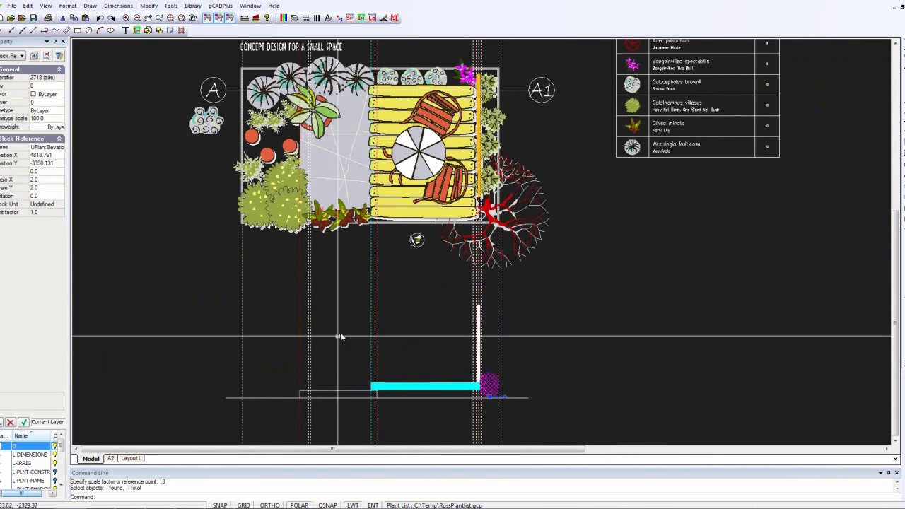
Move the curly grey shrub elevation from beside the plan onto the ground line near the left end of the section.
{"action": "left_click", "coordinate": [207, 125]}
{"action": "left_click", "coordinate": [206, 134]}
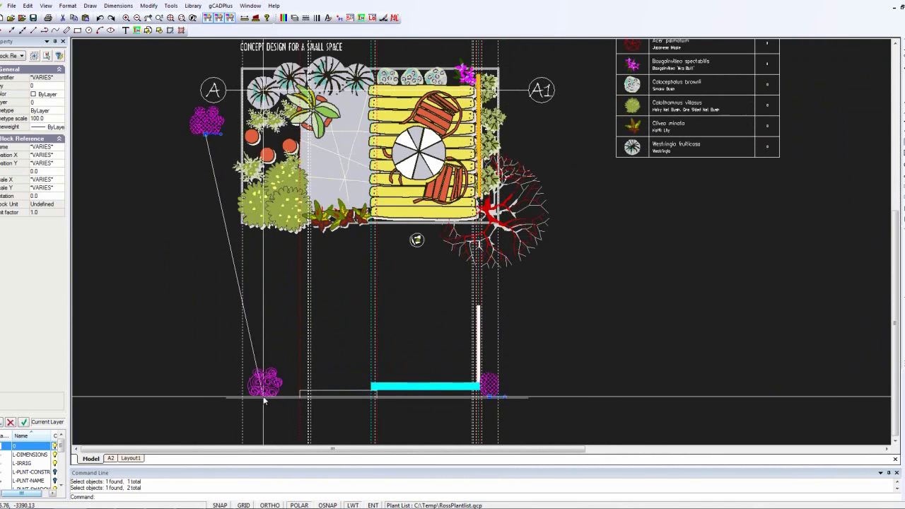
{"action": "left_click", "coordinate": [263, 400]}
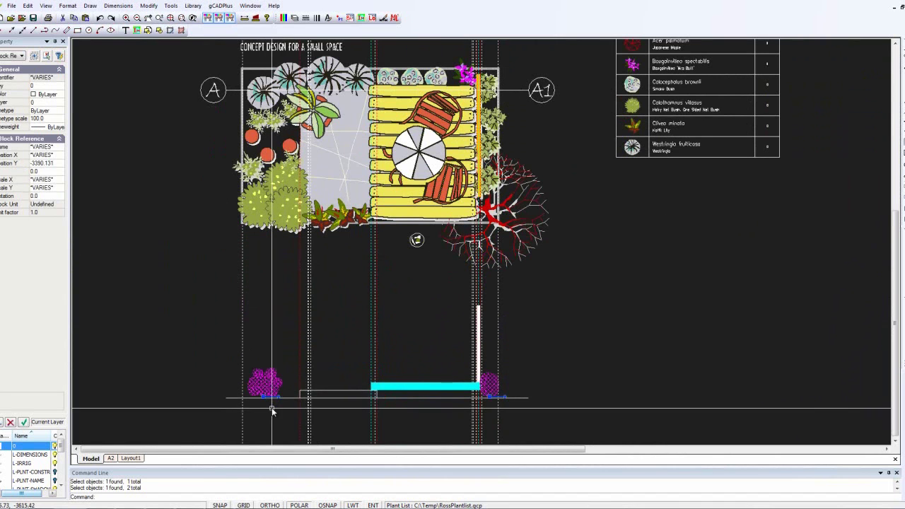
{"action": "right_click", "coordinate": [272, 408]}
{"action": "left_click", "coordinate": [295, 299]}
{"action": "left_click", "coordinate": [266, 399]}
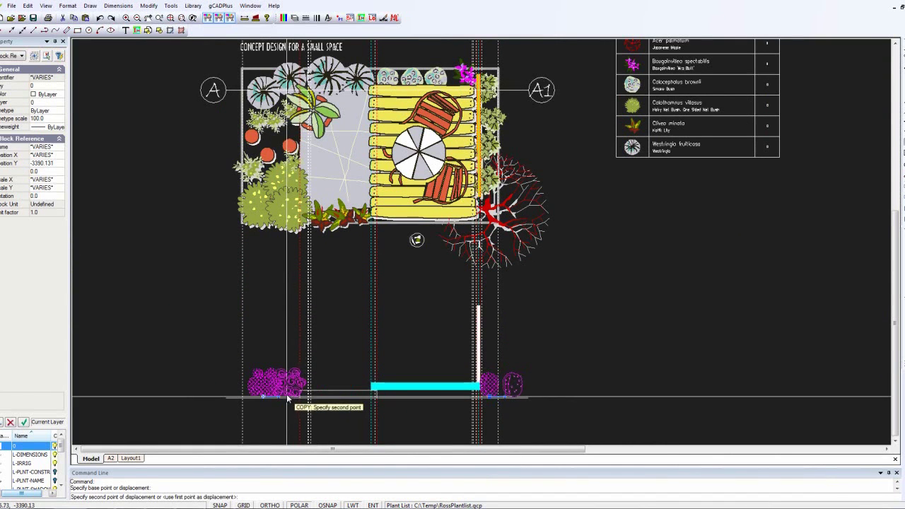
{"action": "left_click", "coordinate": [284, 399]}
Copy the curly grey shrub elevation three times along the ground line, filling the stretch up to the cyan deck.
{"action": "left_click", "coordinate": [269, 388]}
{"action": "right_click", "coordinate": [272, 389]}
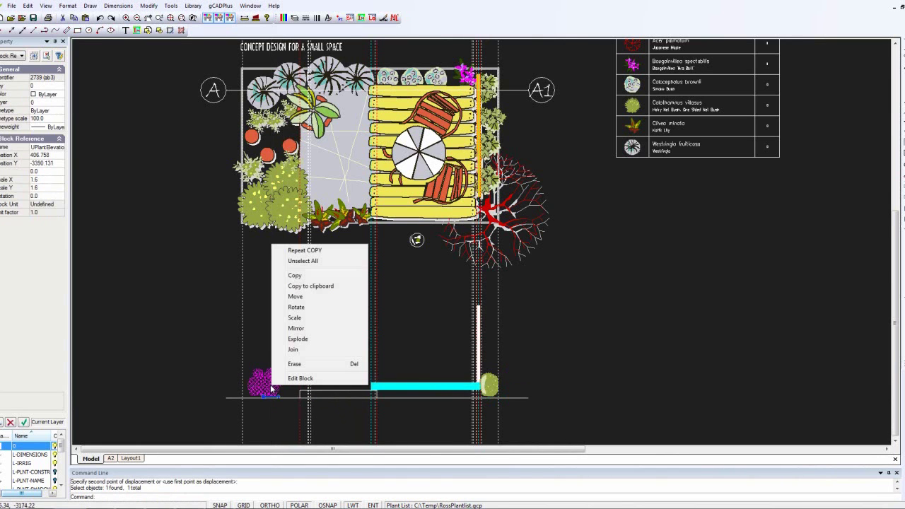
{"action": "left_click", "coordinate": [298, 276]}
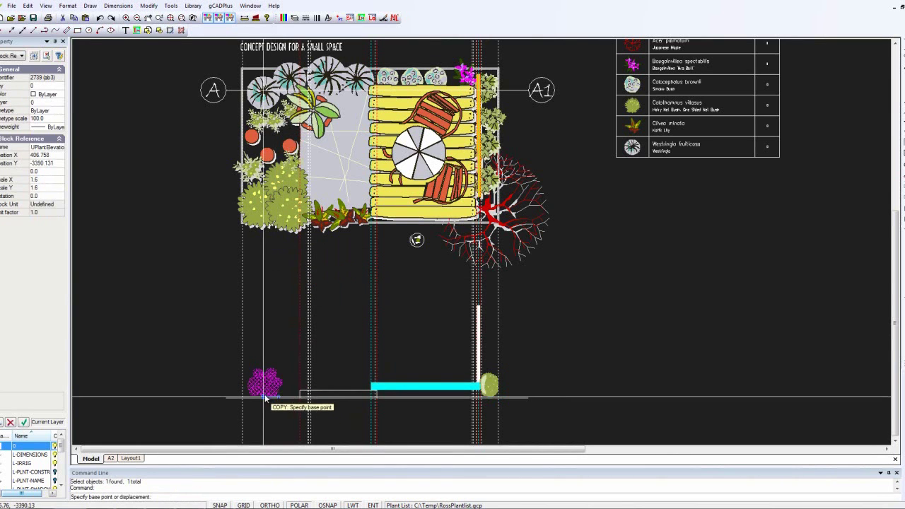
{"action": "left_click", "coordinate": [290, 400]}
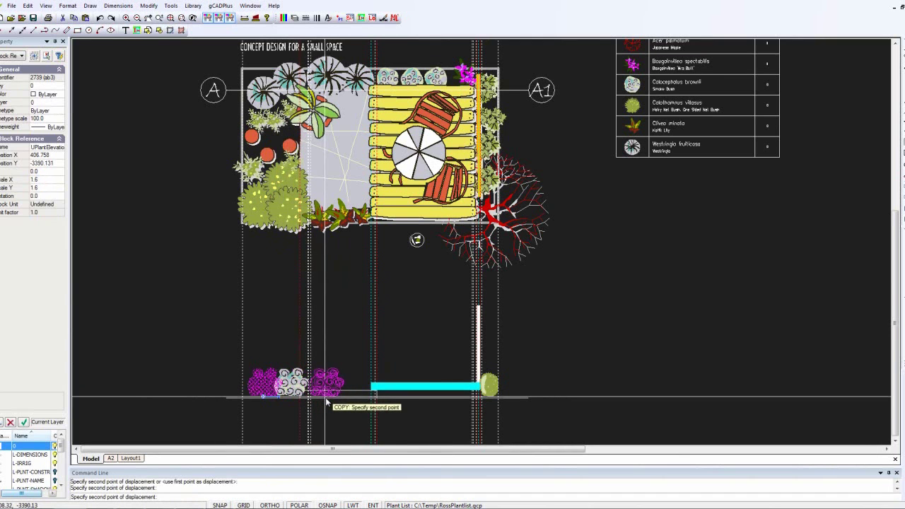
{"action": "left_click", "coordinate": [328, 401]}
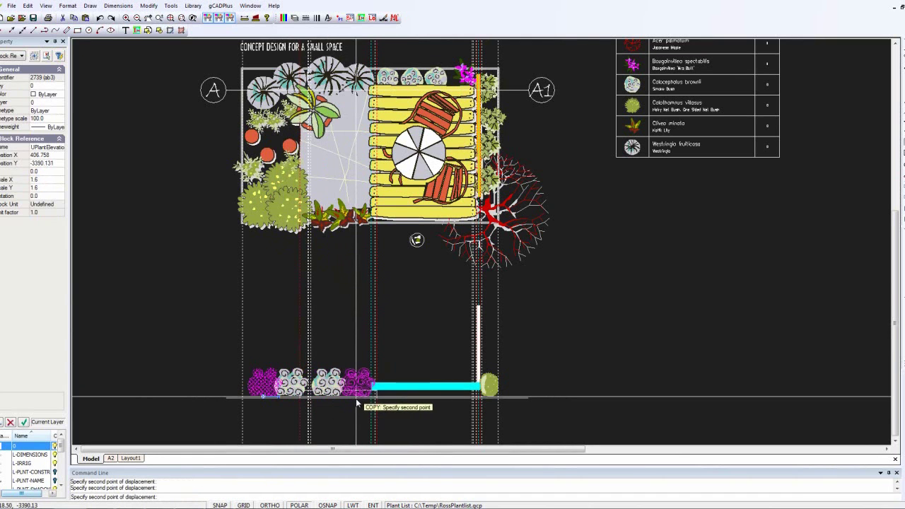
{"action": "left_click", "coordinate": [356, 398]}
{"action": "key", "text": "Escape"}
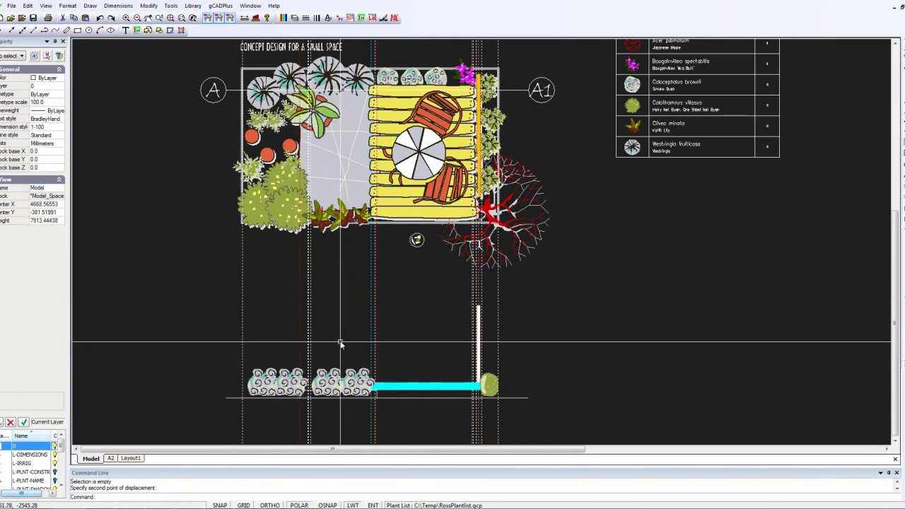
Turn on the fill for the low paving rectangle beneath the shrubs and send it to the back.
{"action": "scroll", "coordinate": [325, 392], "scroll_direction": "up", "scroll_amount": 8}
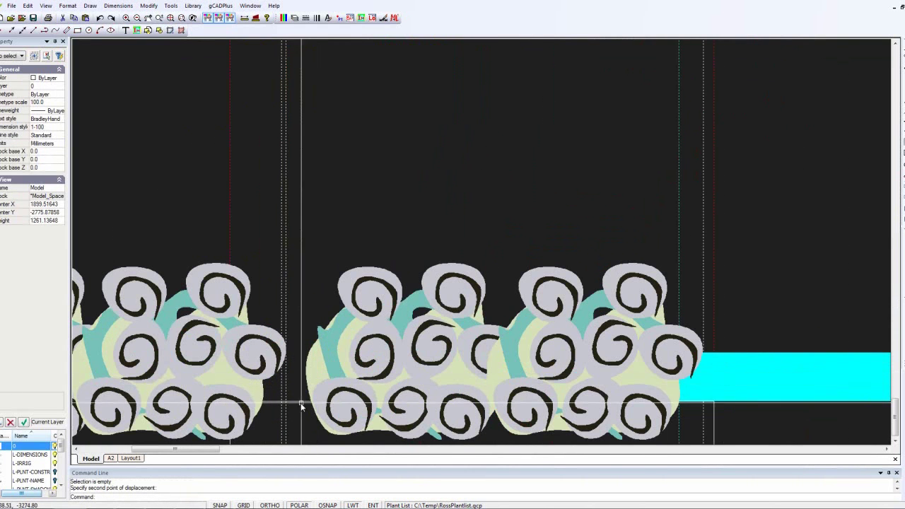
{"action": "left_click", "coordinate": [295, 403]}
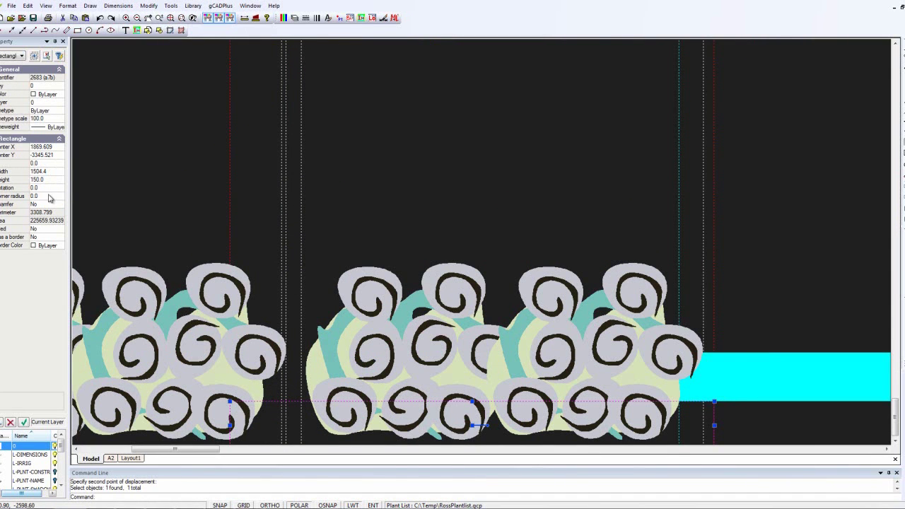
{"action": "double_click", "coordinate": [46, 229]}
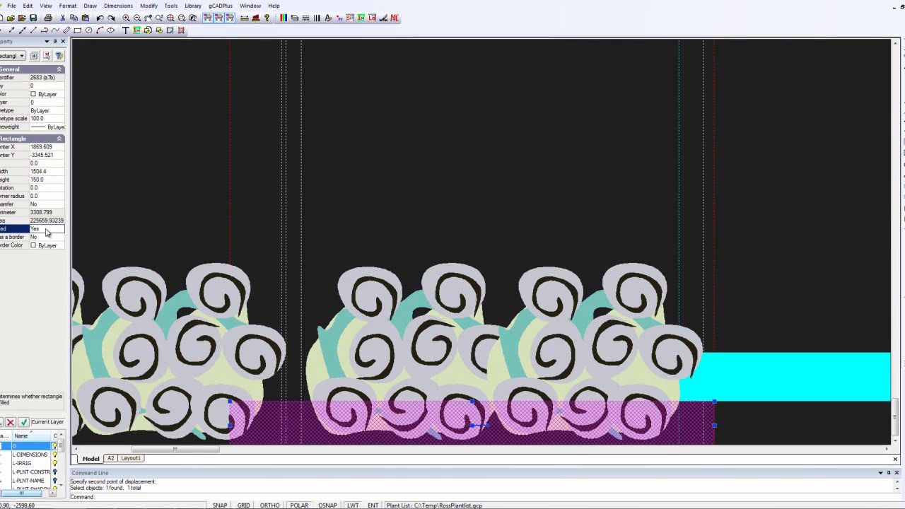
{"action": "left_click", "coordinate": [172, 5]}
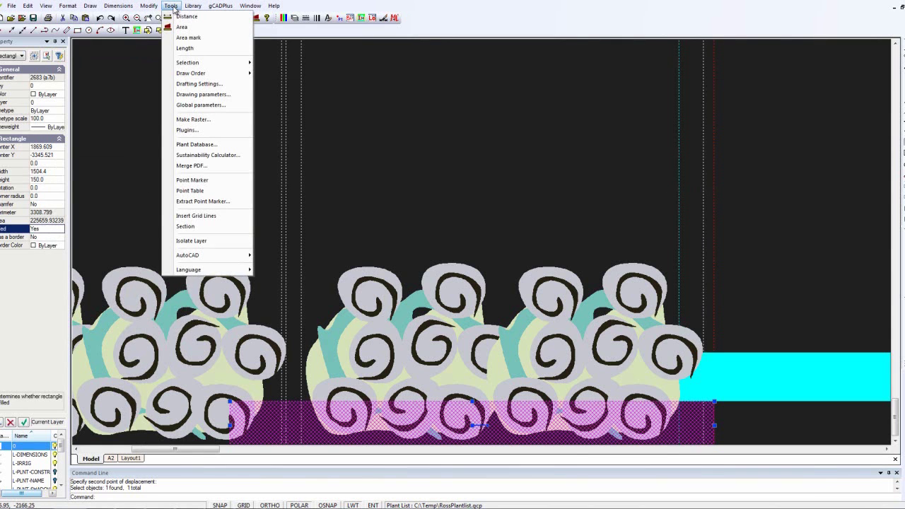
{"action": "mouse_move", "coordinate": [225, 76]}
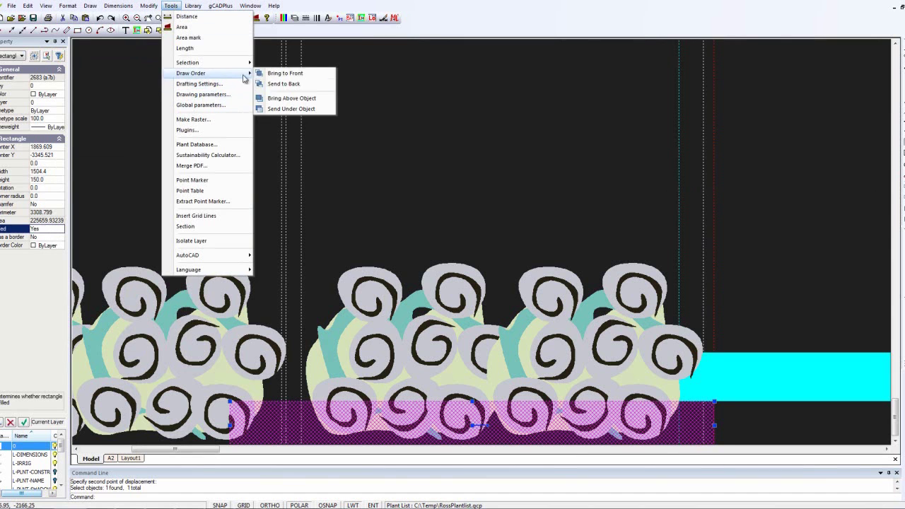
{"action": "left_click", "coordinate": [285, 86]}
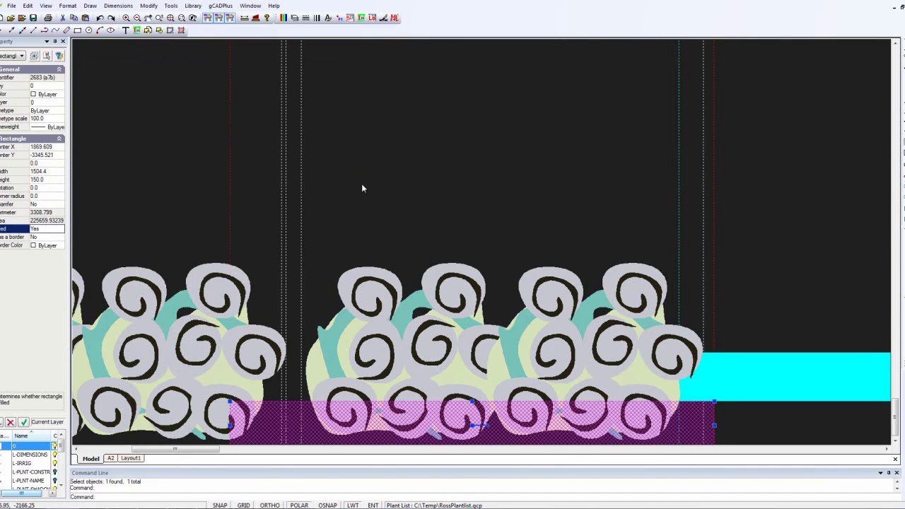
{"action": "scroll", "coordinate": [361, 185], "scroll_direction": "down", "scroll_amount": 4}
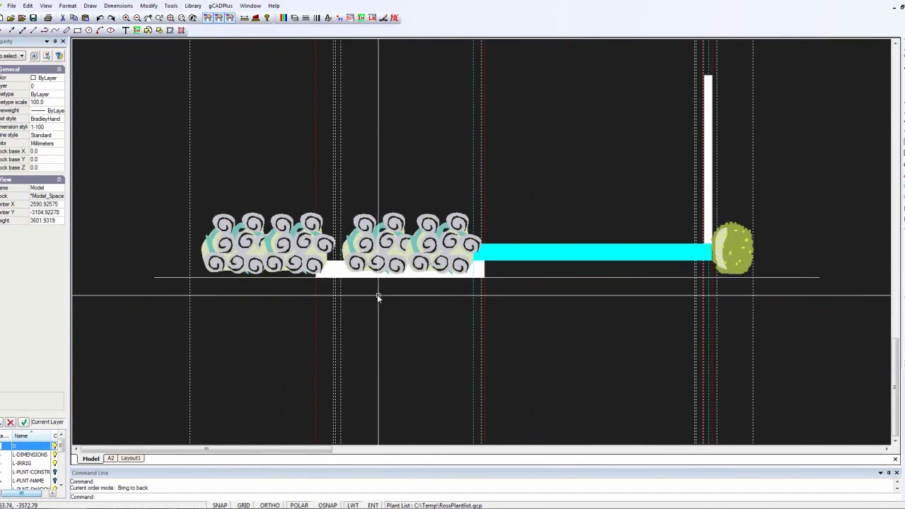
Draw a filled rectangle about 52 mm wide and 694 mm high on the ground line at the section's outer left edge.
{"action": "scroll", "coordinate": [384, 303], "scroll_direction": "down", "scroll_amount": 2}
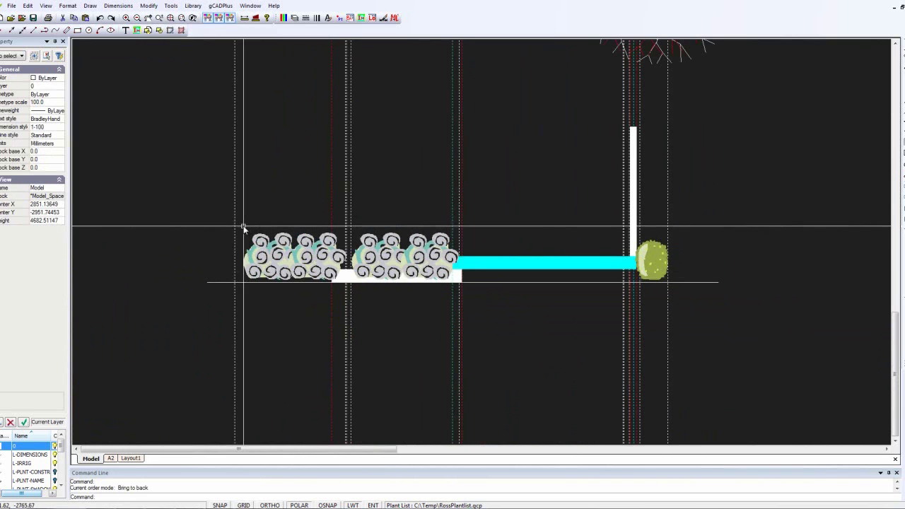
{"action": "left_click", "coordinate": [91, 6]}
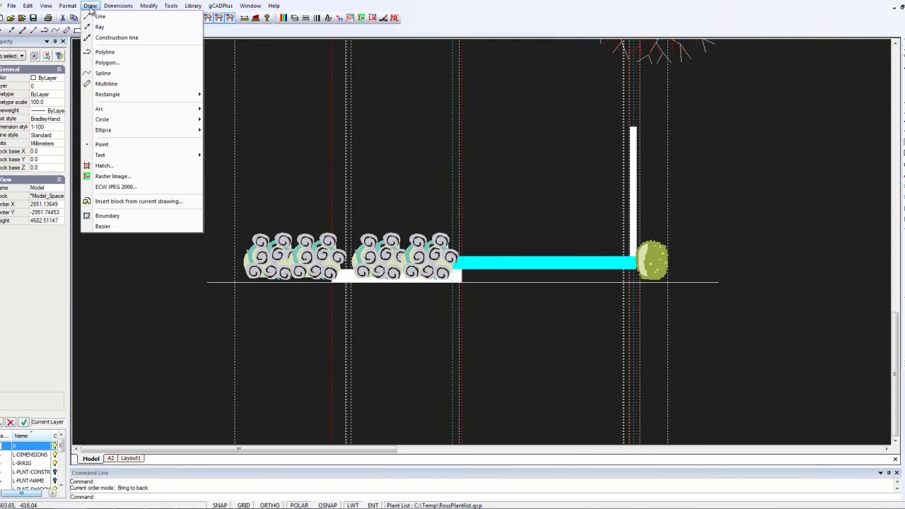
{"action": "left_click", "coordinate": [217, 95]}
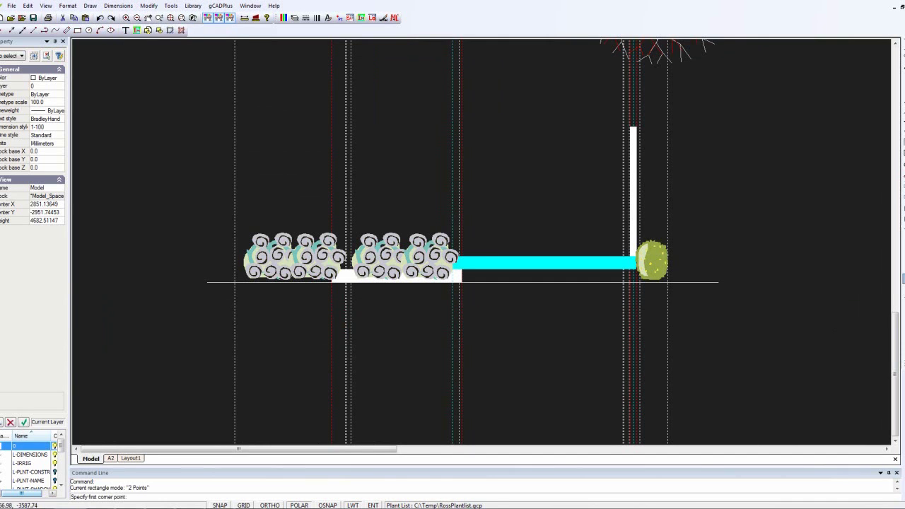
{"action": "left_click", "coordinate": [235, 283]}
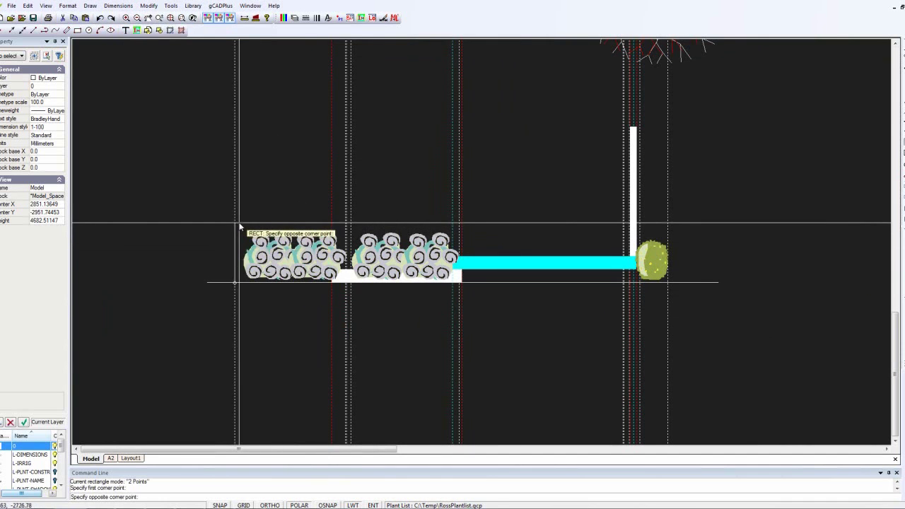
{"action": "left_click", "coordinate": [239, 224]}
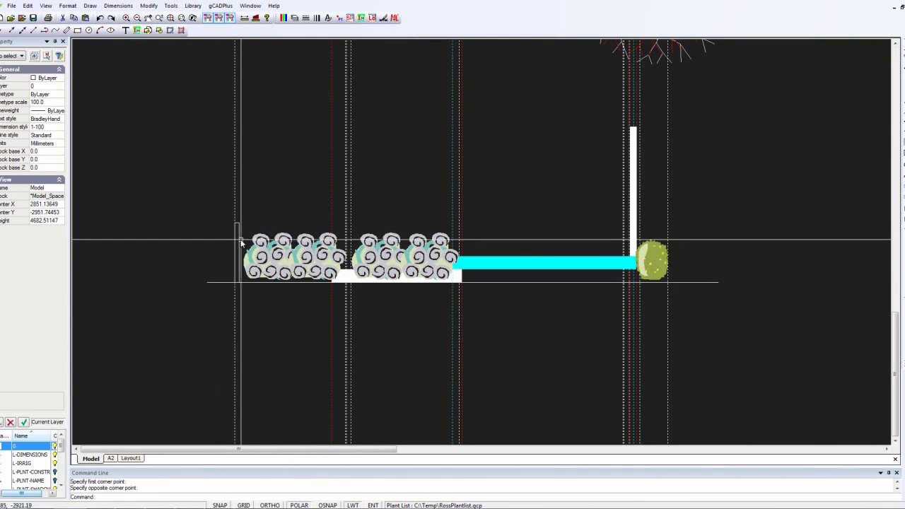
{"action": "left_click", "coordinate": [237, 228]}
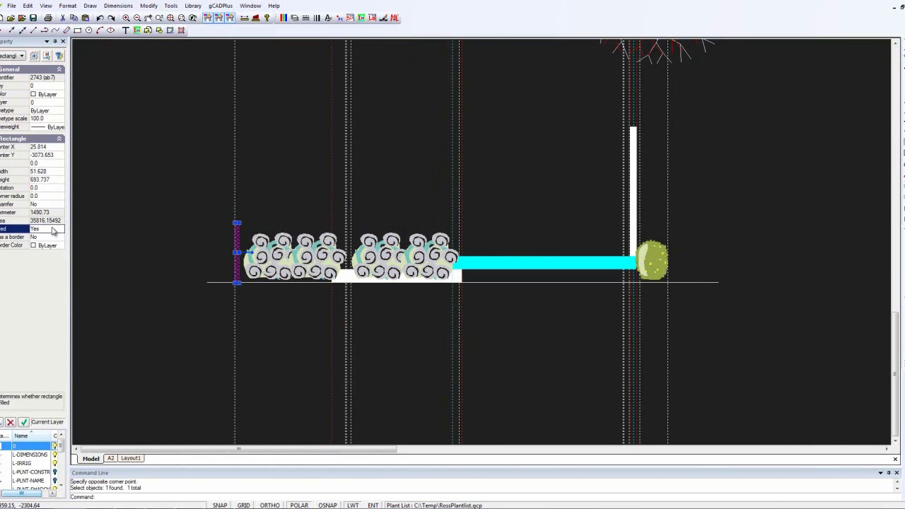
{"action": "key", "text": "Escape"}
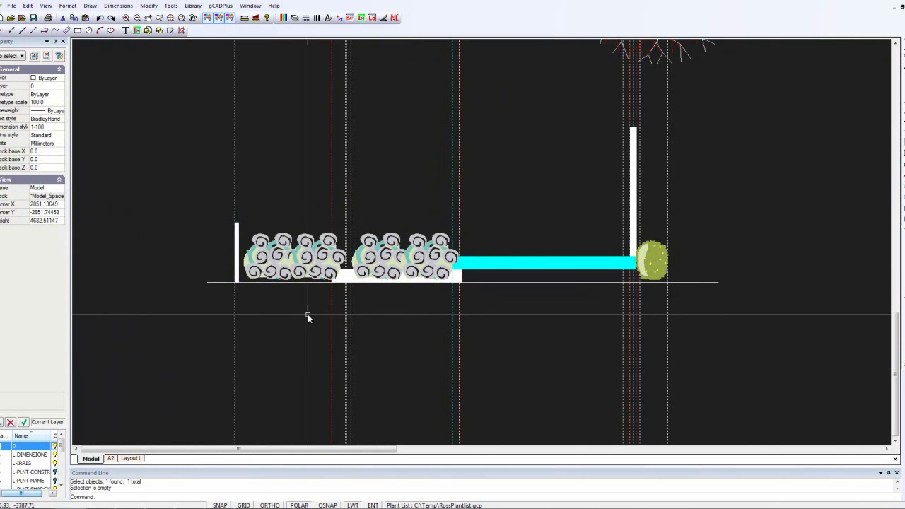
Examine the section elevation as a whole, then its timber platform and timber screen up close.
{"action": "scroll", "coordinate": [308, 314], "scroll_direction": "down", "scroll_amount": 1}
{"action": "scroll", "coordinate": [308, 314], "scroll_direction": "down", "scroll_amount": 1}
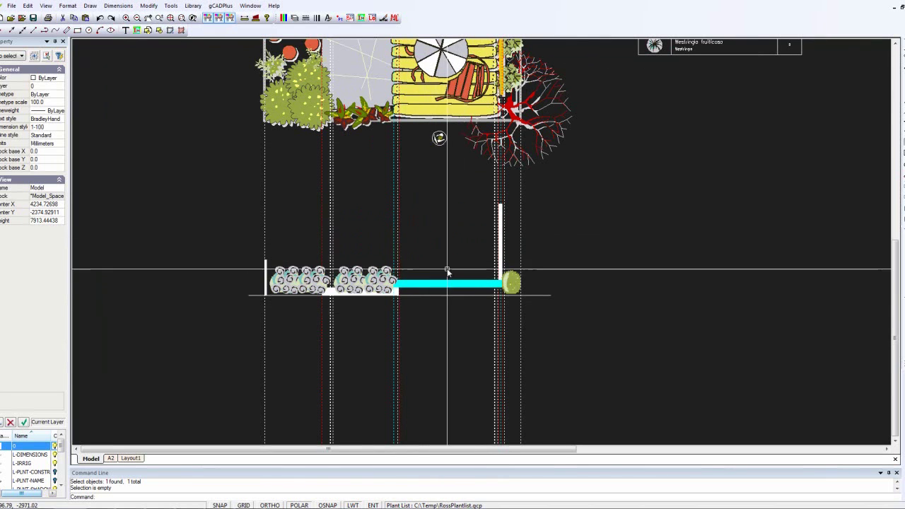
{"action": "scroll", "coordinate": [444, 313], "scroll_direction": "up", "scroll_amount": 3}
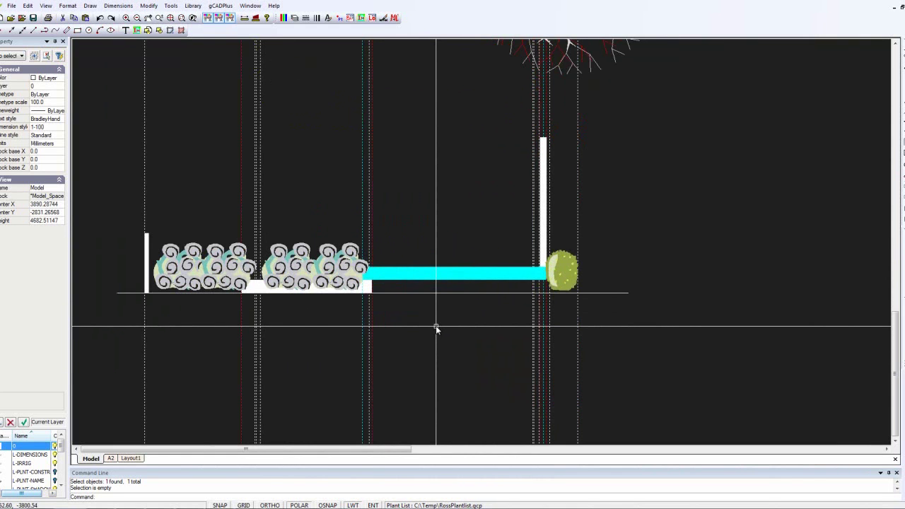
{"action": "scroll", "coordinate": [436, 328], "scroll_direction": "down", "scroll_amount": 1}
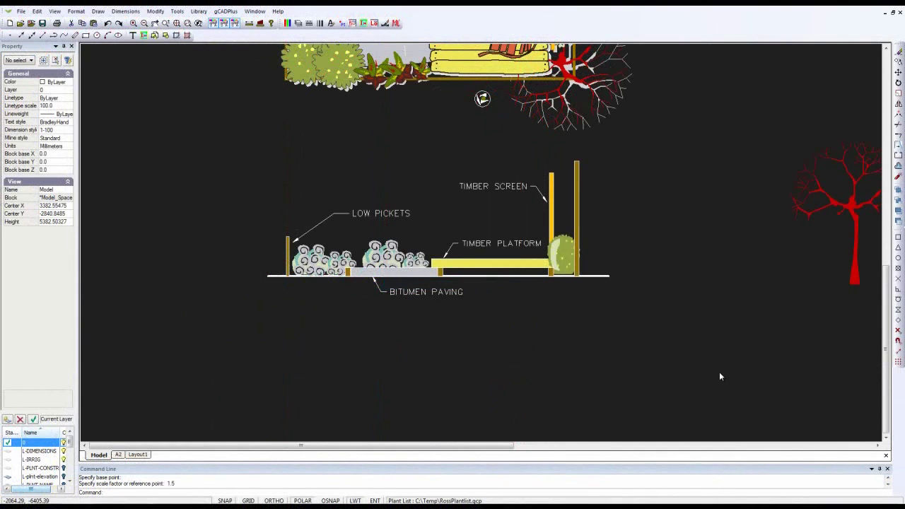
{"action": "scroll", "coordinate": [495, 291], "scroll_direction": "up", "scroll_amount": 3}
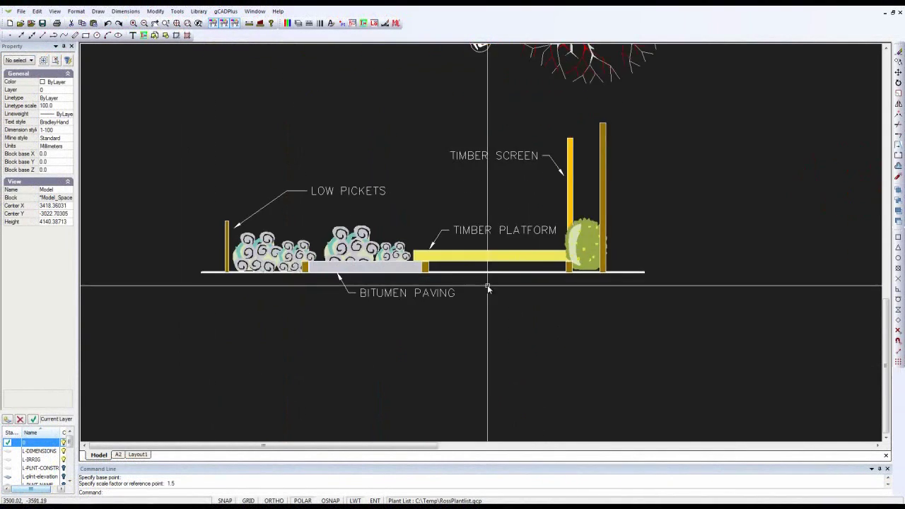
{"action": "middle_click_drag", "start_coordinate": [495, 291], "coordinate": [530, 328]}
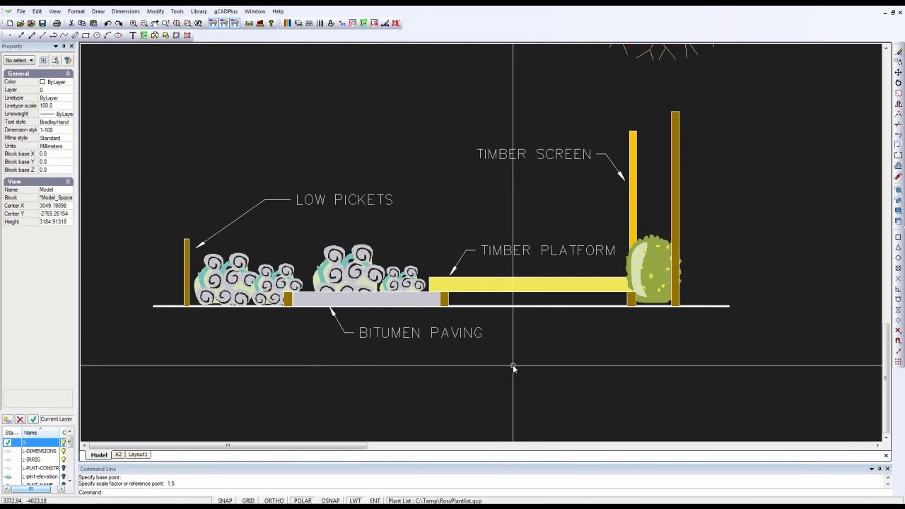
{"action": "scroll", "coordinate": [636, 237], "scroll_direction": "up", "scroll_amount": 3}
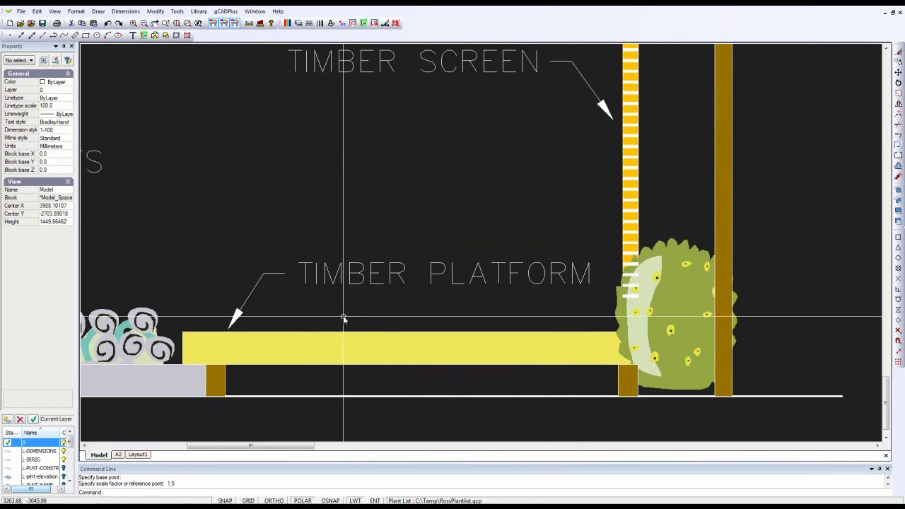
Open Layout1 and examine the labelled section elevation up close and on the whole sheet.
{"action": "left_click", "coordinate": [142, 455]}
{"action": "scroll", "coordinate": [540, 206], "scroll_direction": "up", "scroll_amount": 2}
{"action": "scroll", "coordinate": [539, 207], "scroll_direction": "up", "scroll_amount": 1}
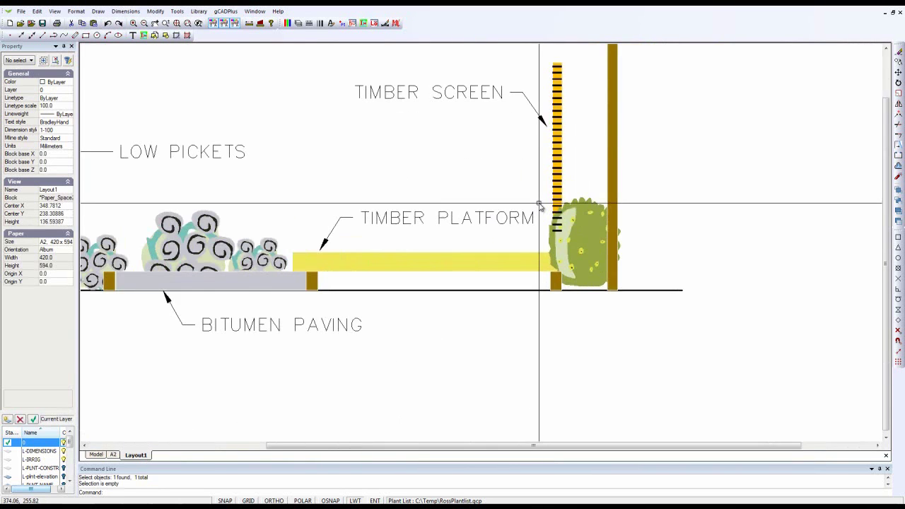
{"action": "middle_click_drag", "start_coordinate": [515, 208], "coordinate": [606, 233]}
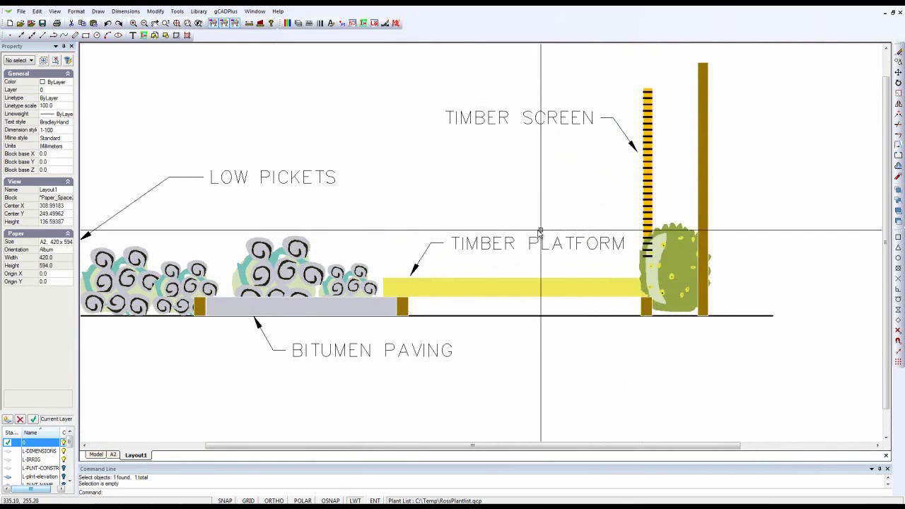
{"action": "scroll", "coordinate": [385, 220], "scroll_direction": "down", "scroll_amount": 1}
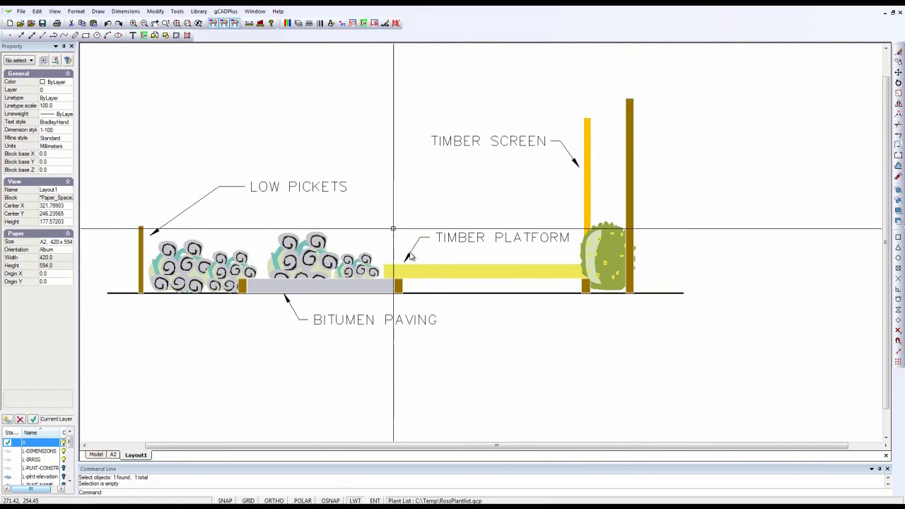
{"action": "scroll", "coordinate": [404, 240], "scroll_direction": "down", "scroll_amount": 1}
{"action": "scroll", "coordinate": [455, 338], "scroll_direction": "down", "scroll_amount": 1}
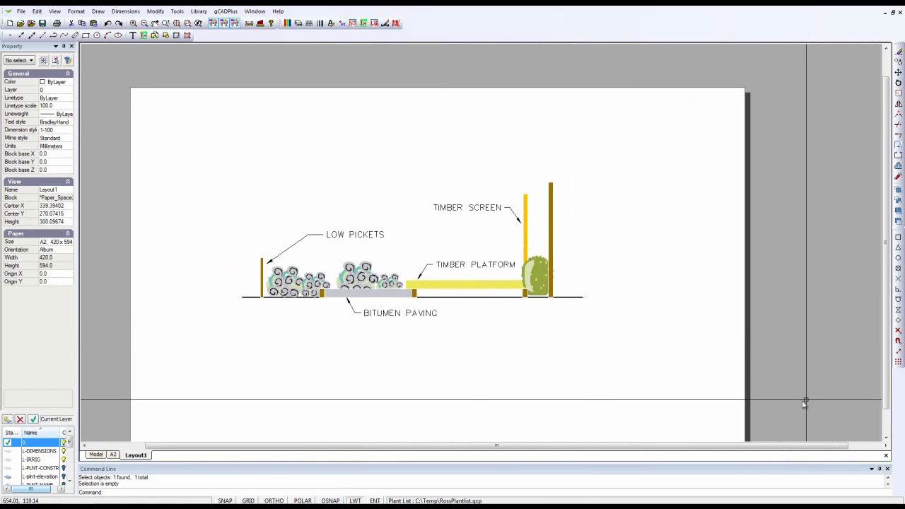
Select the viewport around the section on the sheet to inspect its frame and properties, and clear the selection.
{"action": "left_click", "coordinate": [774, 385]}
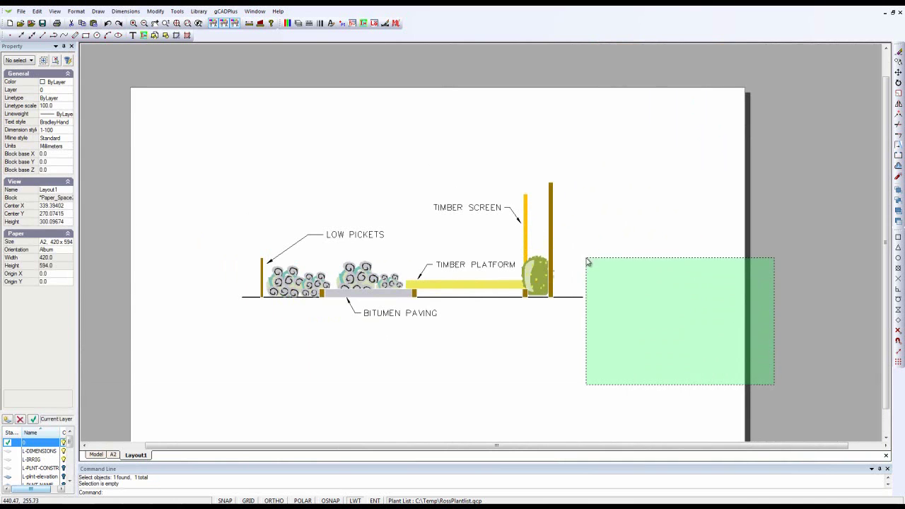
{"action": "left_click", "coordinate": [586, 262]}
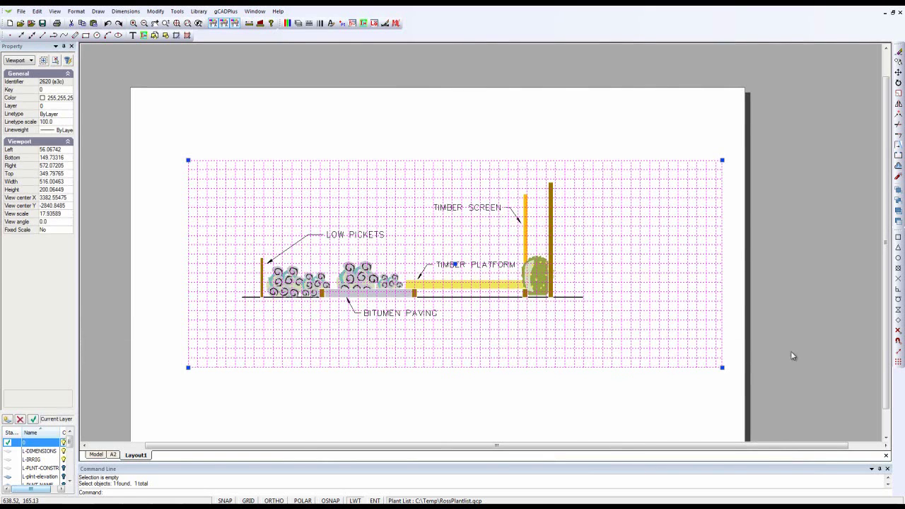
{"action": "key", "text": "Escape"}
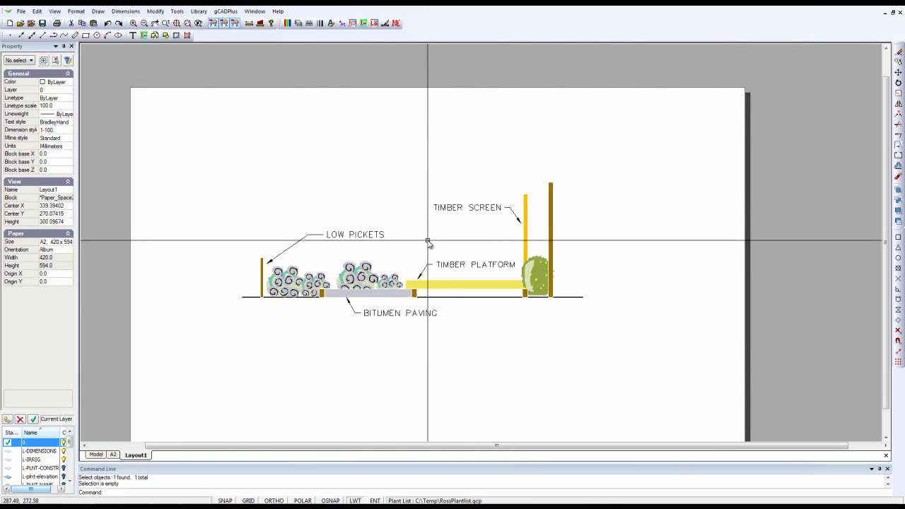
Return to model space and move the red tree elevation by its trunk base onto the ground line between the timber screen and the tall fence.
{"action": "left_click", "coordinate": [96, 455]}
{"action": "scroll", "coordinate": [414, 332], "scroll_direction": "down", "scroll_amount": 2}
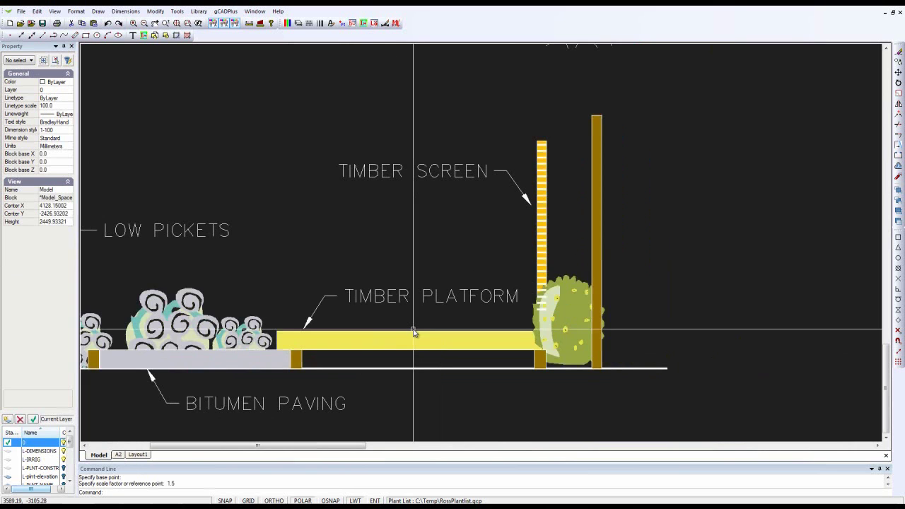
{"action": "middle_click_drag", "start_coordinate": [414, 332], "coordinate": [578, 326]}
{"action": "scroll", "coordinate": [571, 326], "scroll_direction": "down", "scroll_amount": 1}
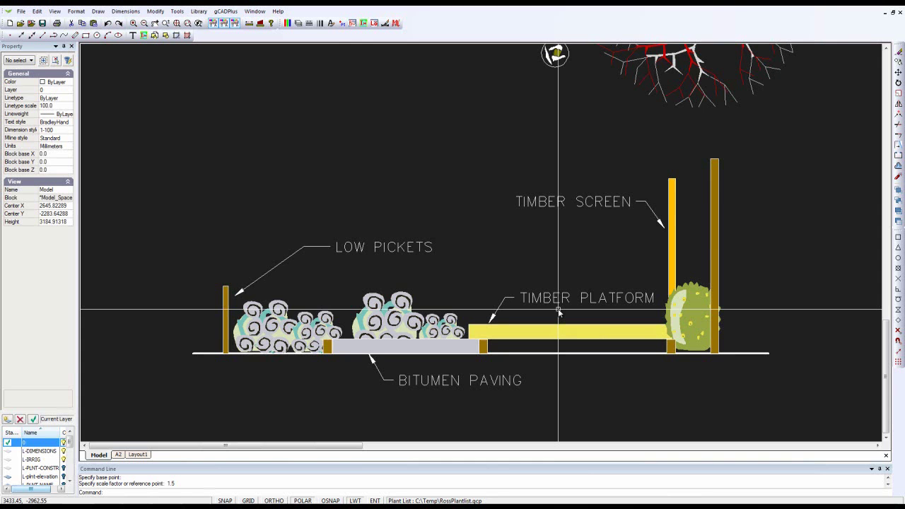
{"action": "scroll", "coordinate": [548, 273], "scroll_direction": "down", "scroll_amount": 3}
{"action": "middle_click_drag", "start_coordinate": [548, 275], "coordinate": [307, 281]}
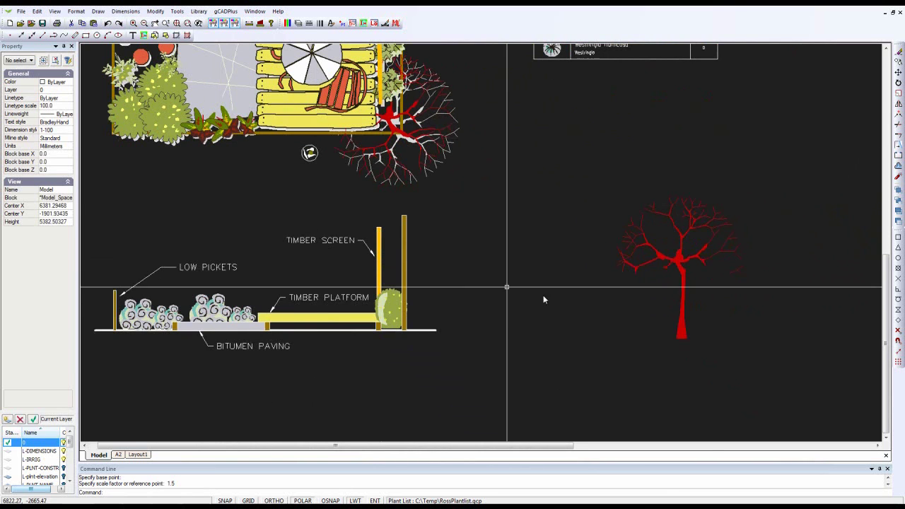
{"action": "left_click", "coordinate": [681, 302]}
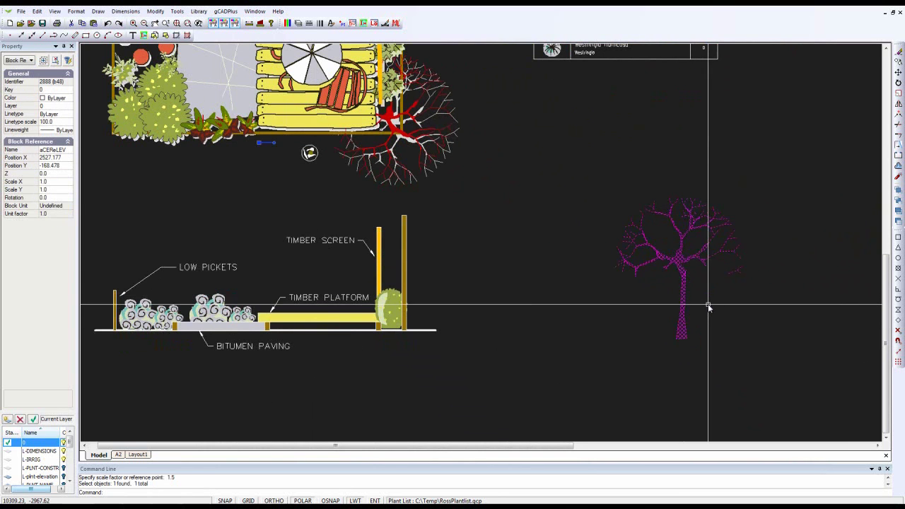
{"action": "right_click", "coordinate": [701, 322]}
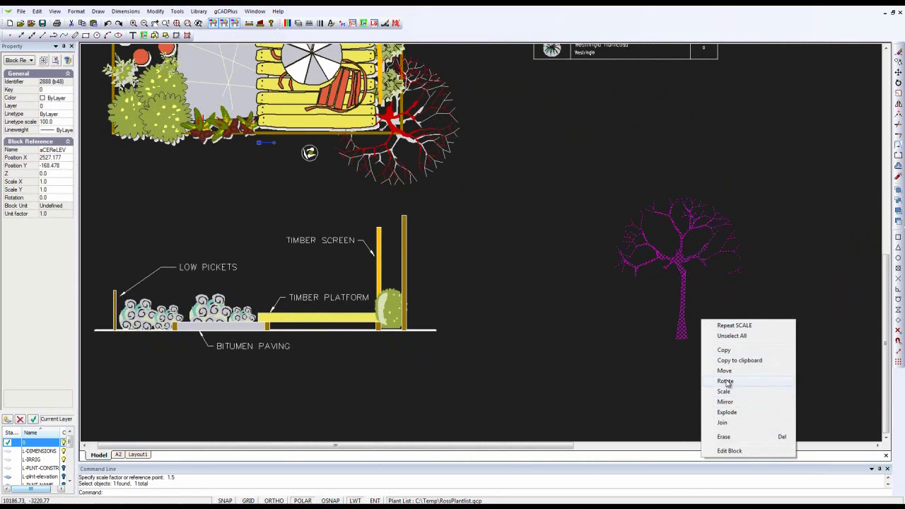
{"action": "left_click", "coordinate": [725, 371]}
{"action": "left_click", "coordinate": [684, 339]}
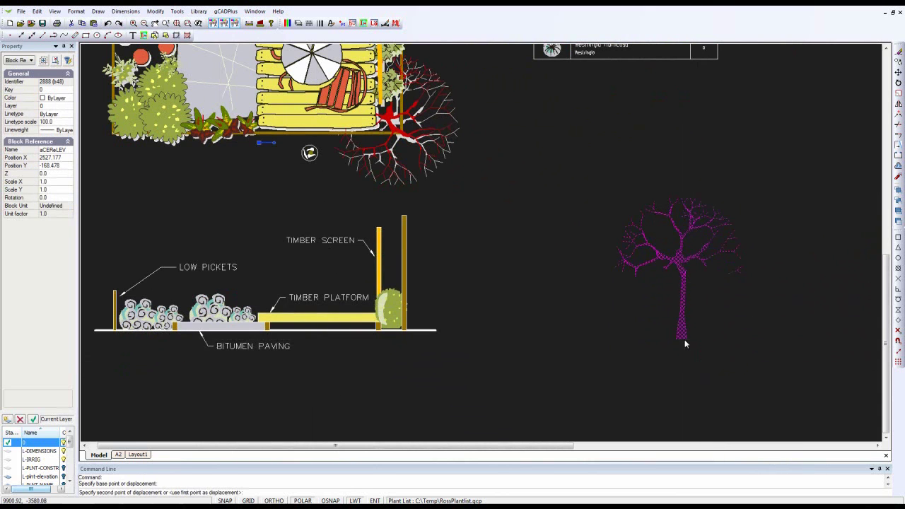
{"action": "left_click", "coordinate": [394, 331]}
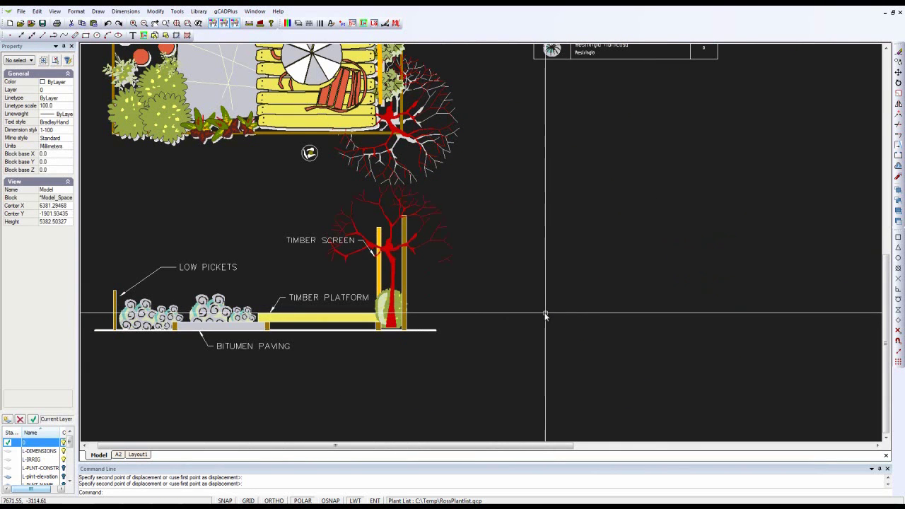